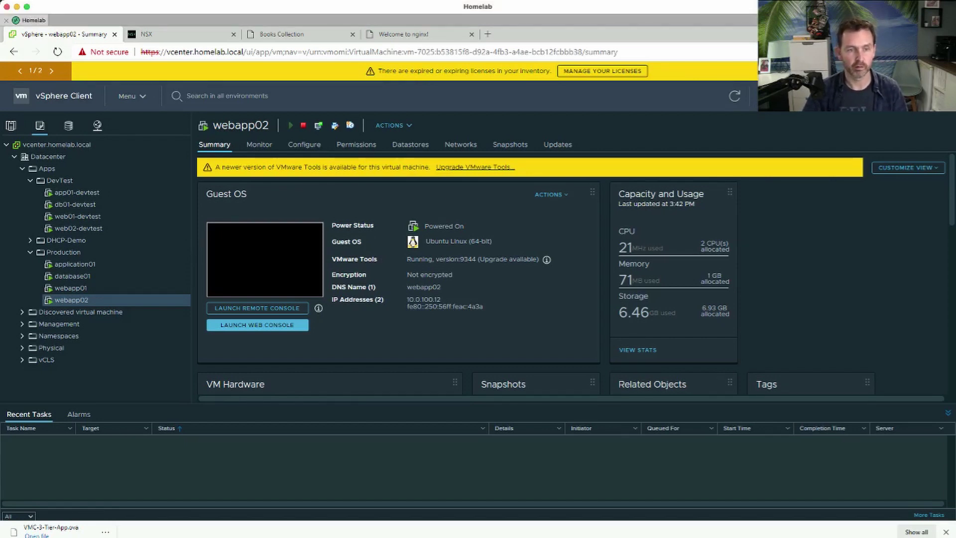
# Step: Check VMs web01-devtest, web02-devtest, webapp01 and webapp02, then reload the Books Collection page
pyautogui.click(77, 216)
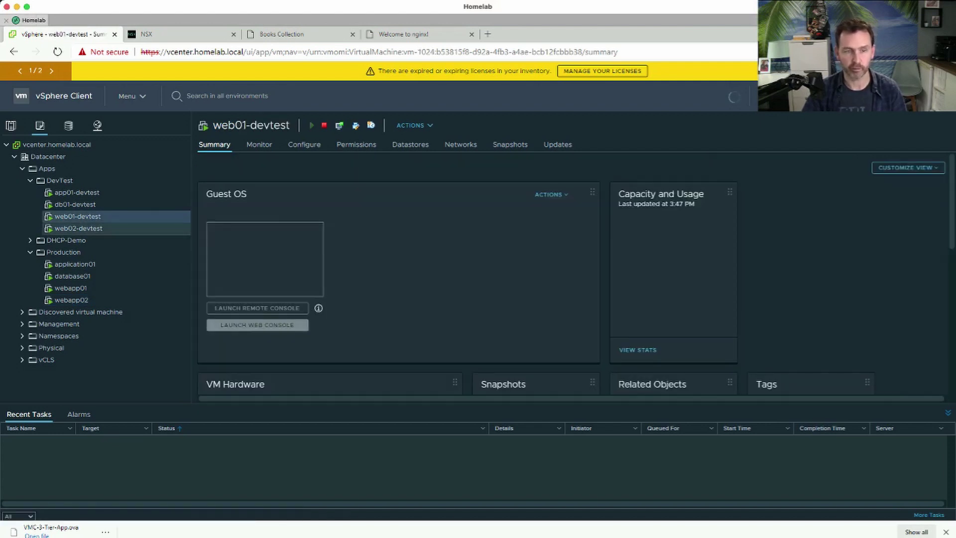
pyautogui.click(78, 228)
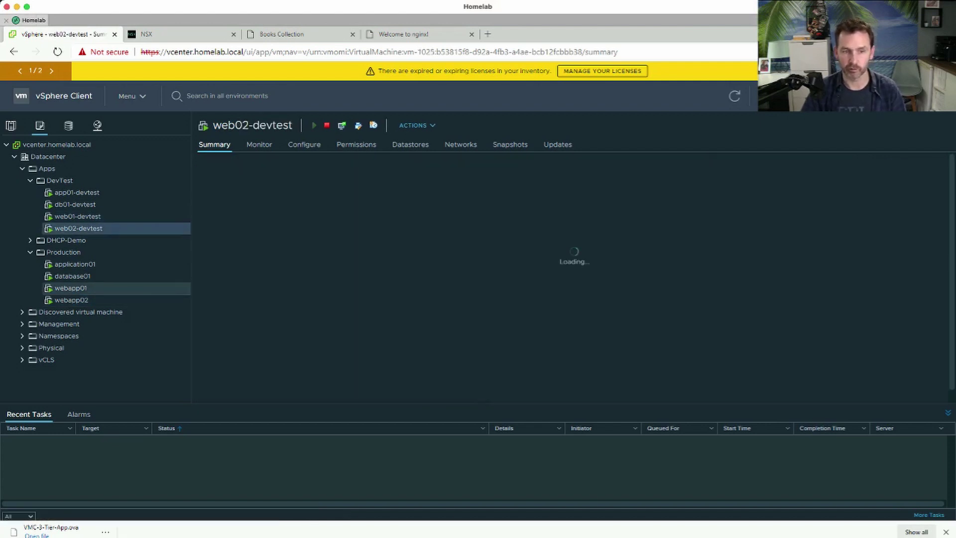
pyautogui.click(71, 287)
pyautogui.click(71, 299)
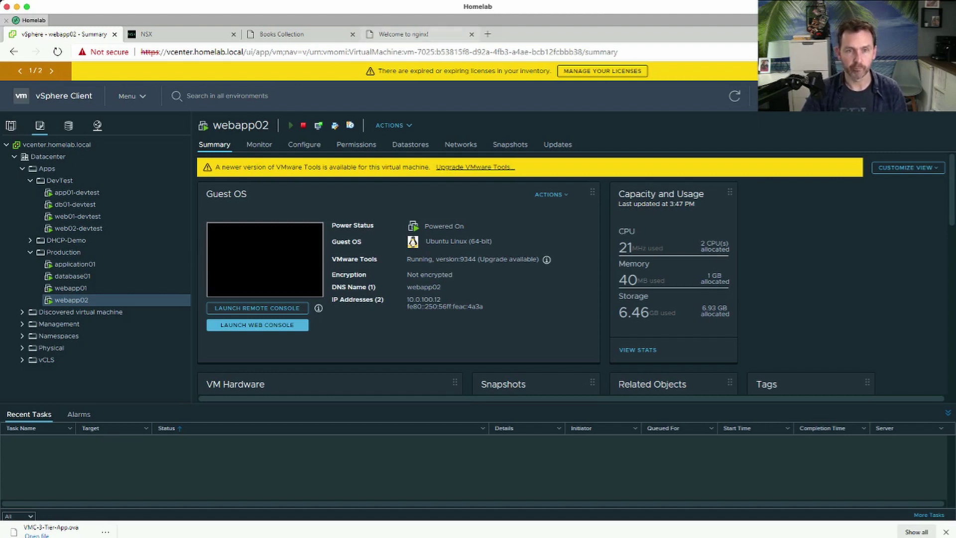
pyautogui.click(281, 34)
pyautogui.press('super+r')
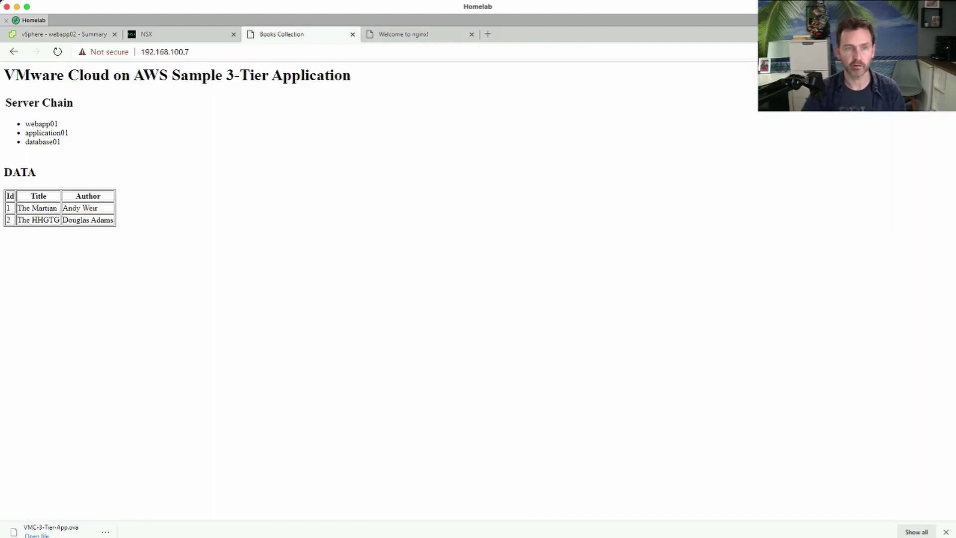
# Step: Reload the Books Collection app at 192.168.100.7 until webapp02 serves it, then switch to nginx
pyautogui.click(57, 52)
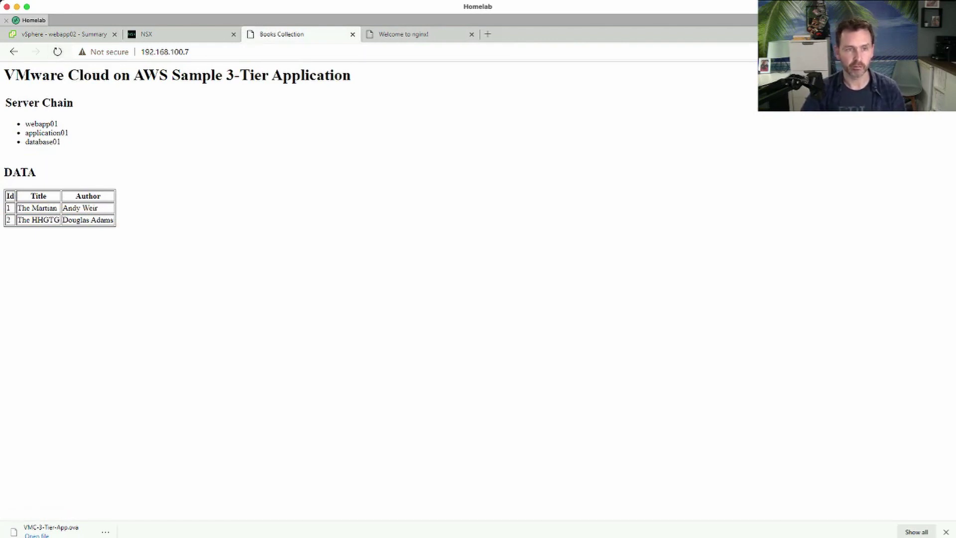
pyautogui.click(164, 52)
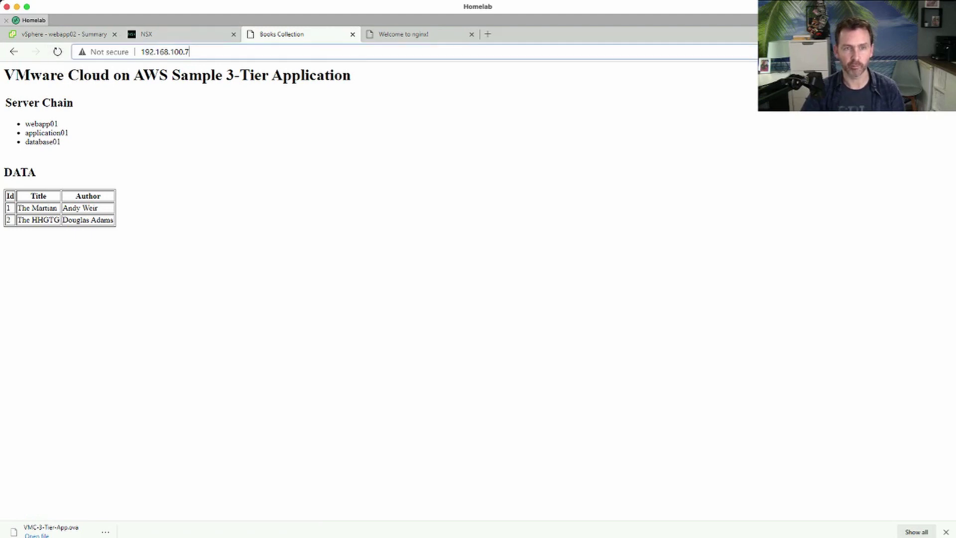
pyautogui.click(58, 52)
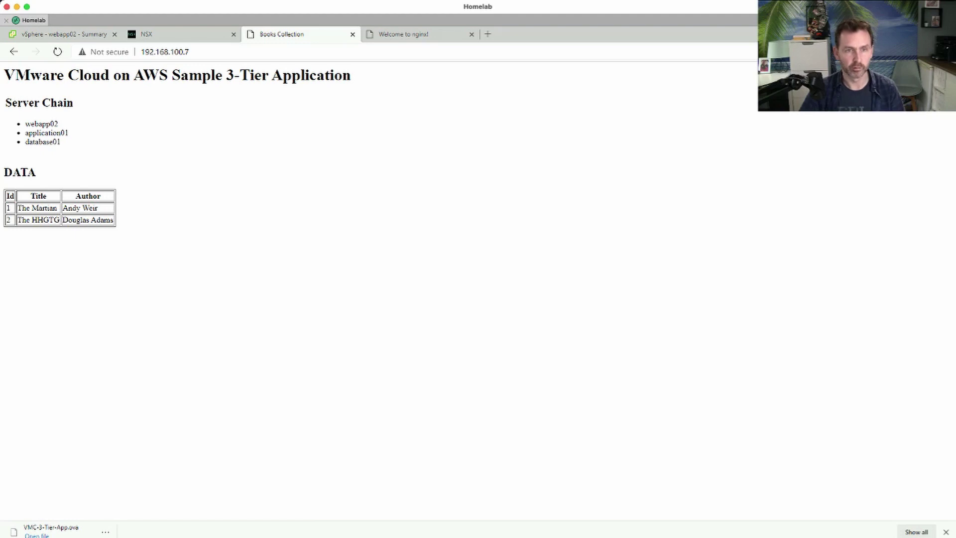
pyautogui.hotkey('ctrl', 'Tab')
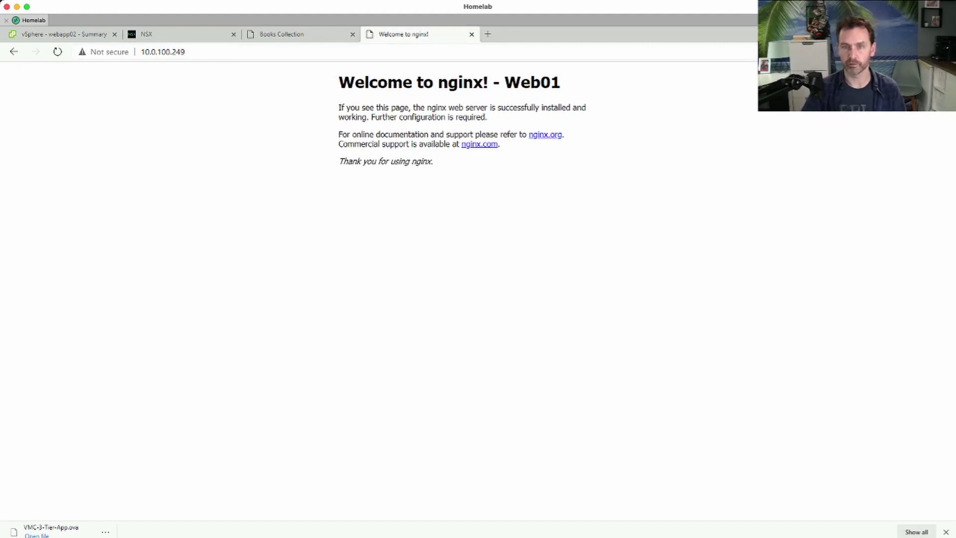
# Step: Reload the nginx page at 10.0.100.249 repeatedly until its heading changes from Web01 to Web02
pyautogui.doubleClick(532, 82)
pyautogui.moveTo(543, 107); pyautogui.dragTo(548, 107)
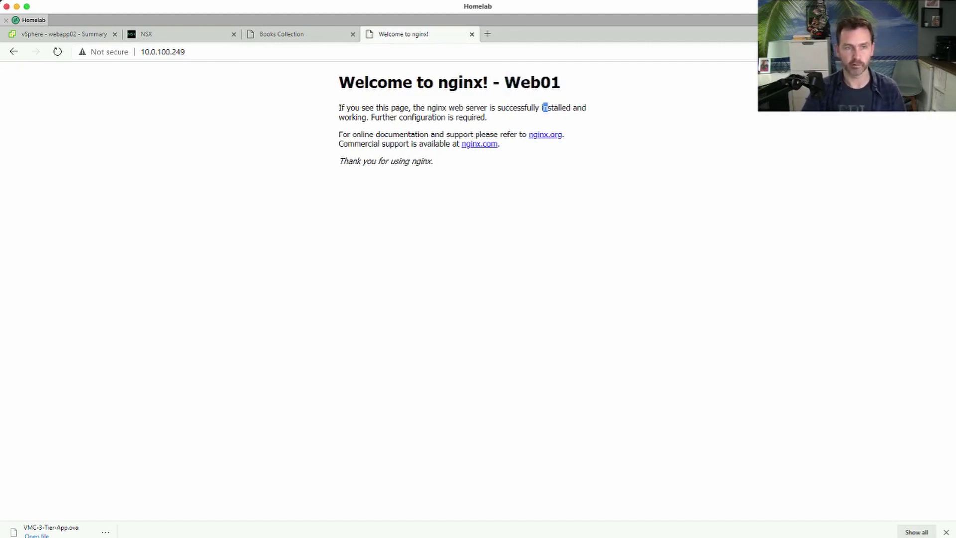
pyautogui.press('super+l')
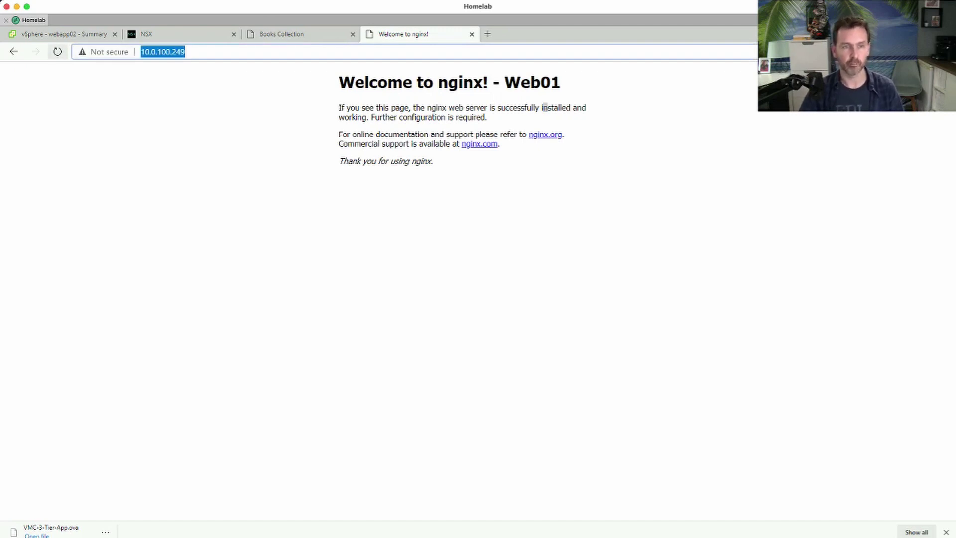
pyautogui.click(58, 52)
pyautogui.click(58, 52)
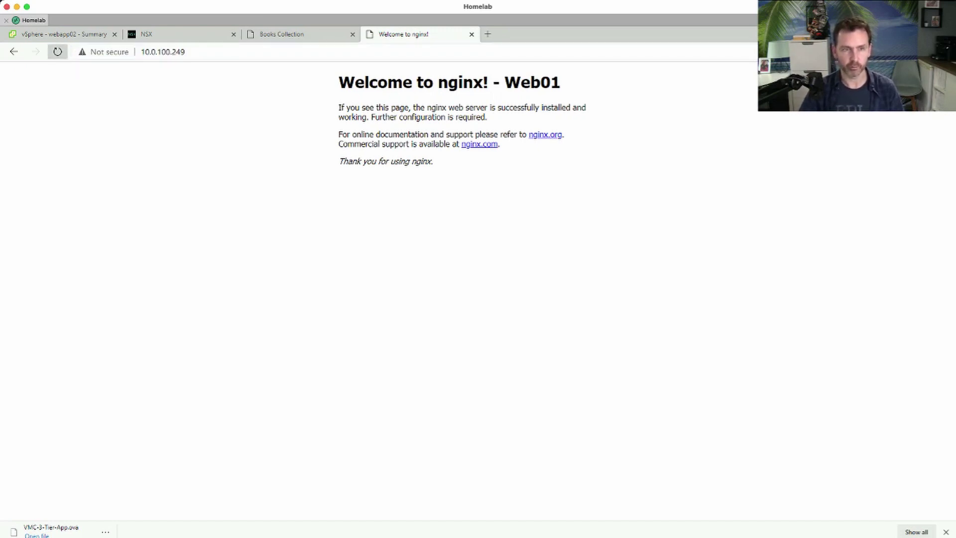
pyautogui.click(58, 51)
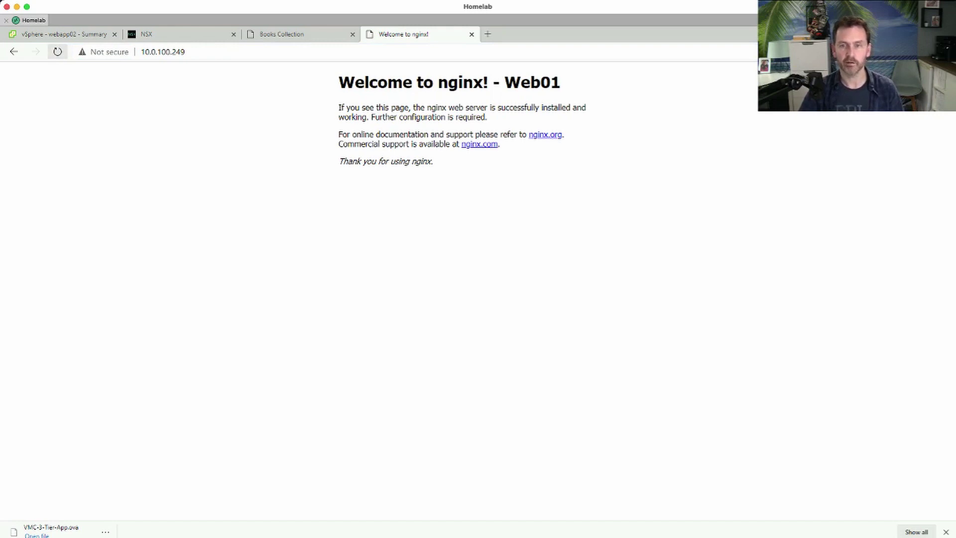
pyautogui.click(58, 52)
pyautogui.click(57, 52)
pyautogui.click(58, 51)
pyautogui.click(58, 52)
pyautogui.click(58, 51)
pyautogui.click(58, 52)
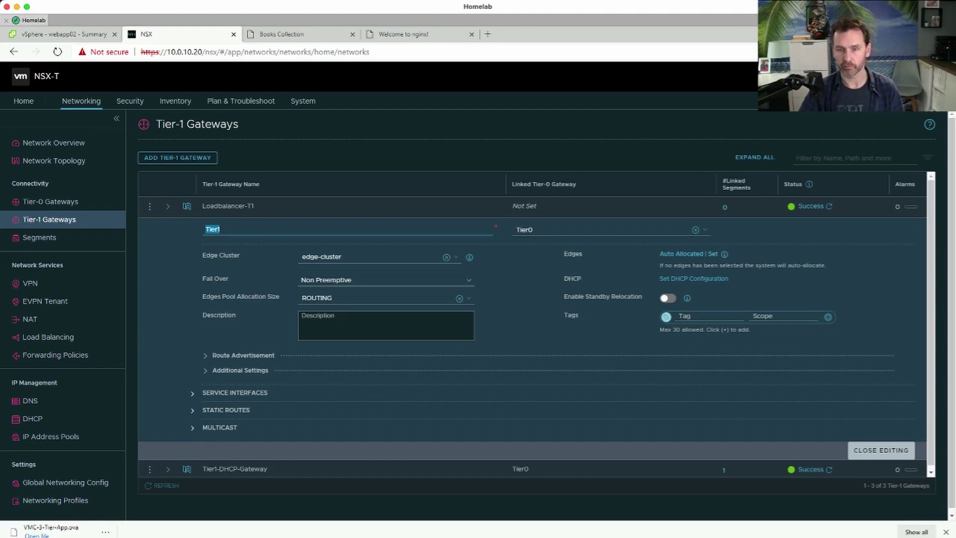
# Step: Keep edge-cluster as Tier1's edge cluster and review its route advertisement settings
pyautogui.click(369, 257)
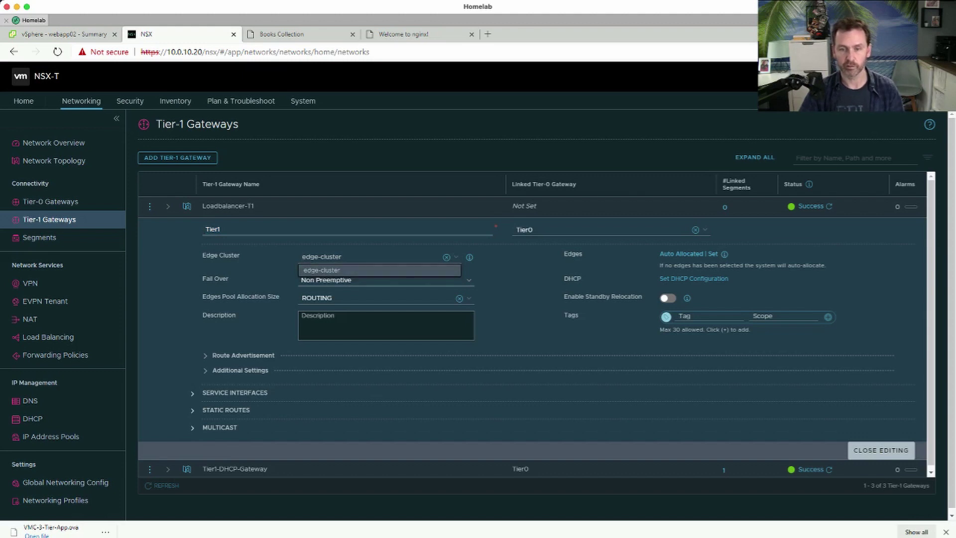
pyautogui.press('Return')
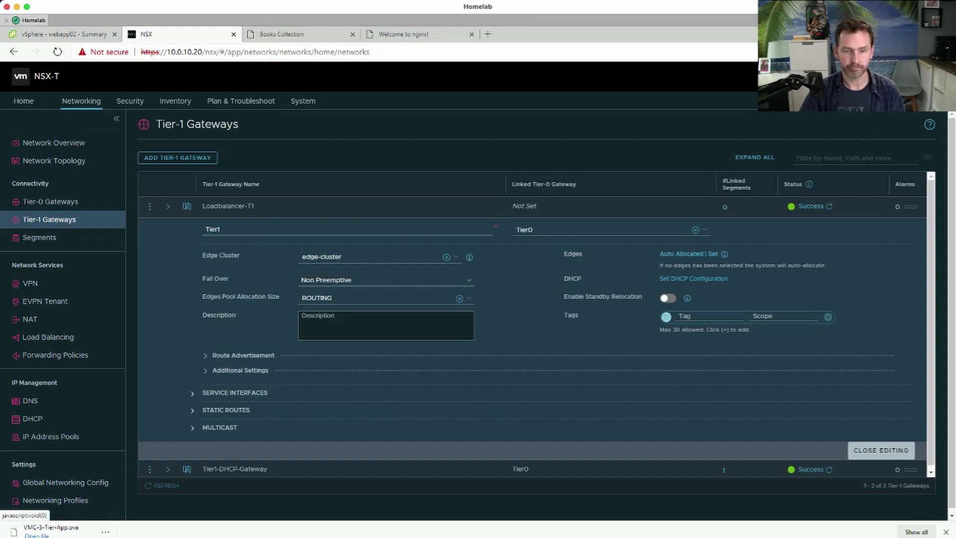
pyautogui.click(205, 355)
pyautogui.scroll(-4, 536, 328)
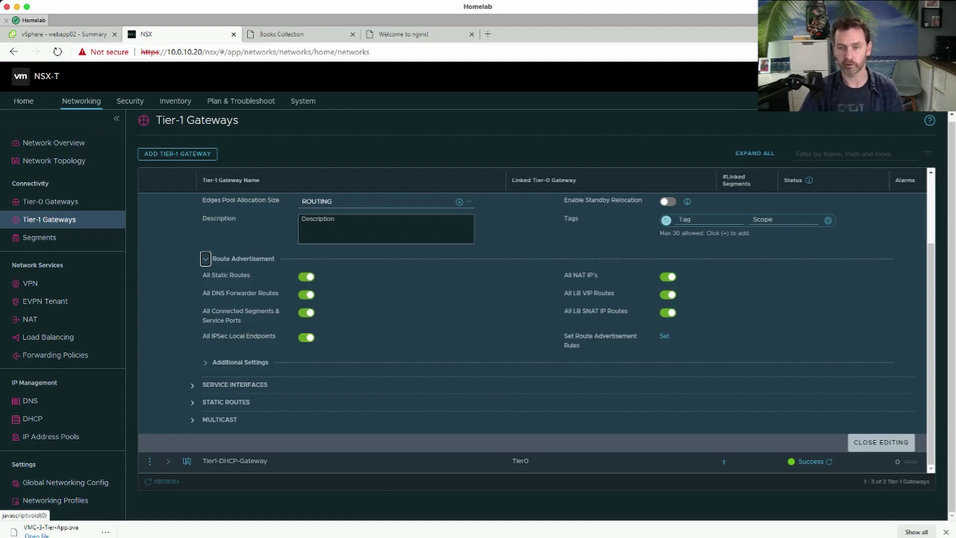
# Step: Confirm Tier1 has no service interfaces, then close the gateway's edit form
pyautogui.click(193, 385)
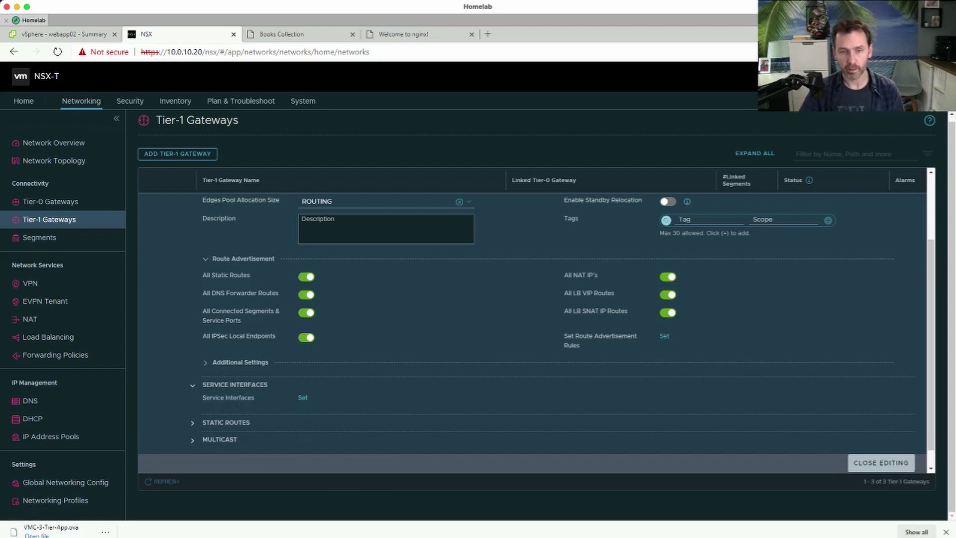
pyautogui.scroll(-1, 536, 332)
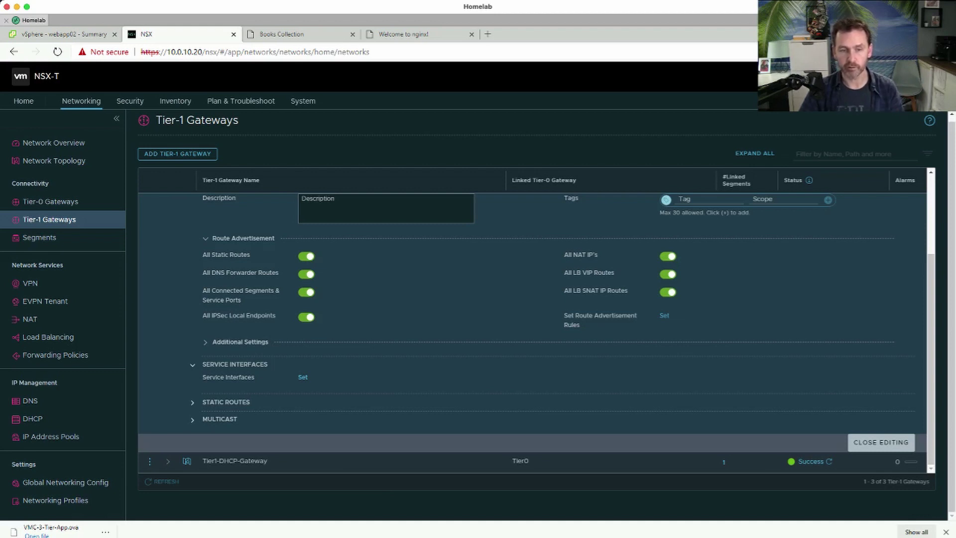
pyautogui.click(303, 377)
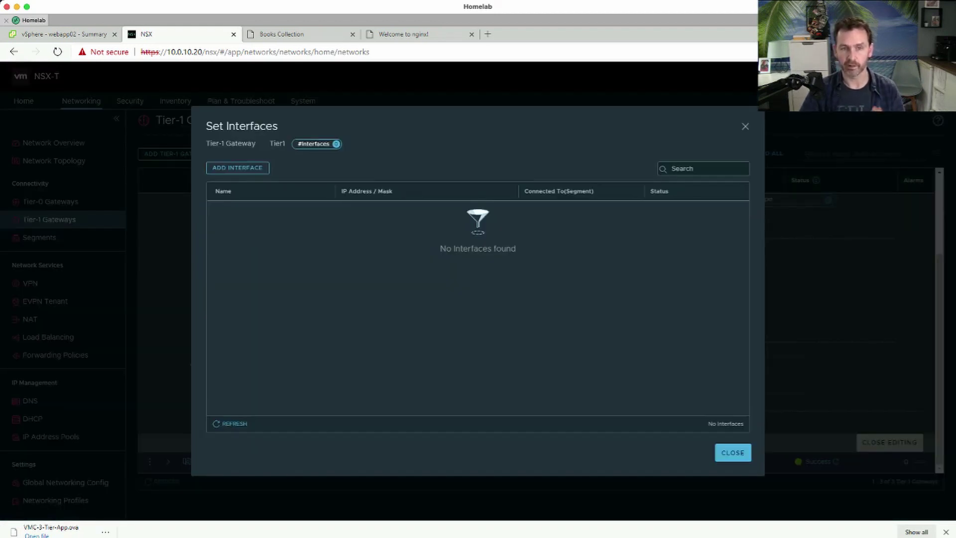
pyautogui.click(733, 452)
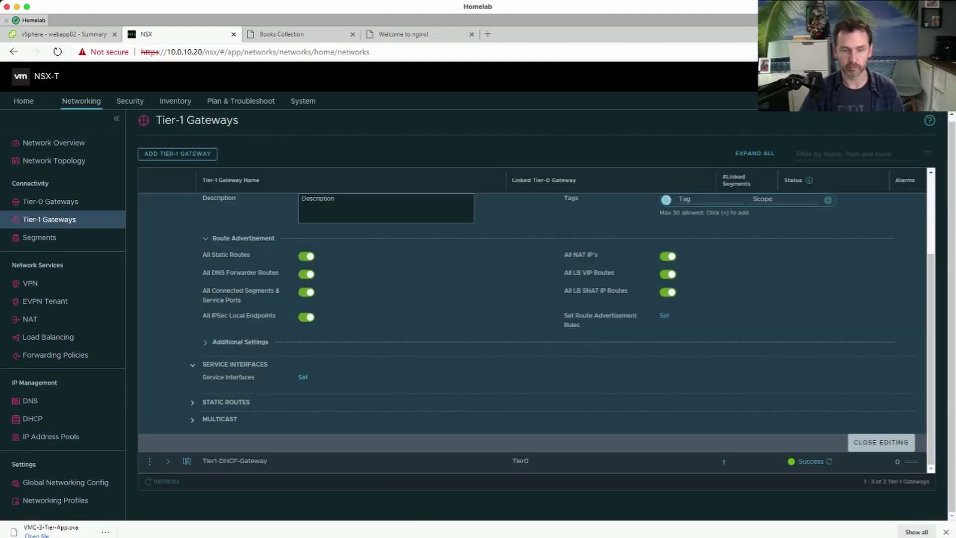
pyautogui.click(881, 442)
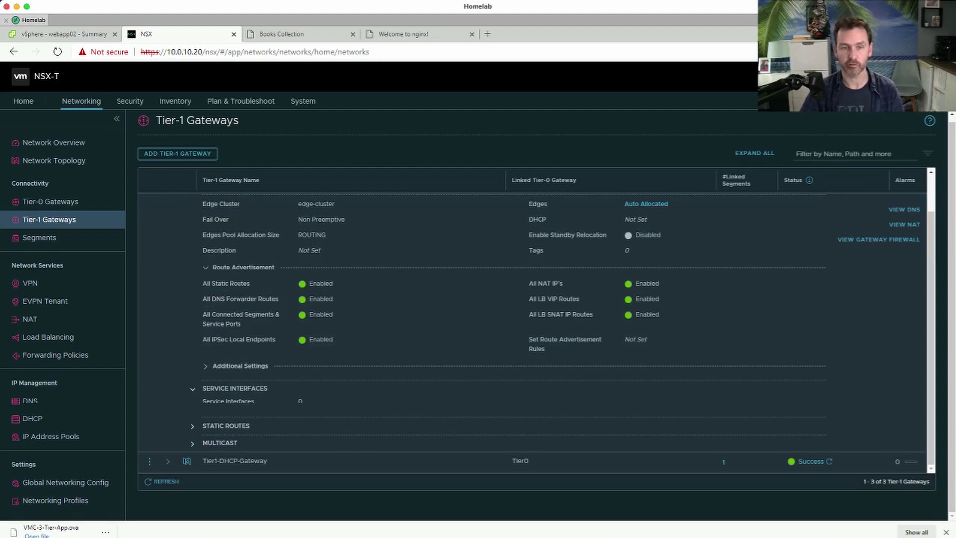
# Step: Open Networking > Load Balancing to list inline-lb on Tier1 and one-arm-lb on Loadbalancer-T1
pyautogui.click(48, 337)
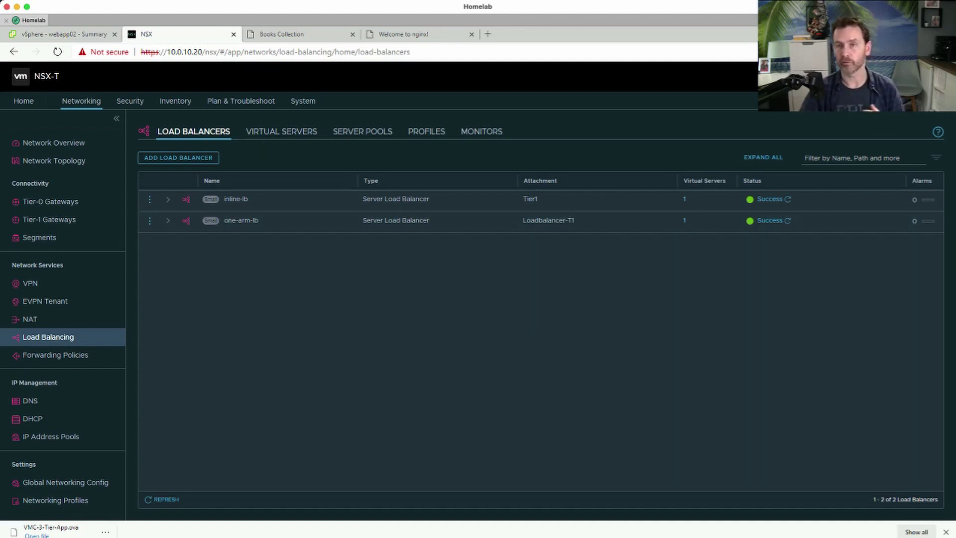
# Step: Browse the server pools, view web-prod-pool's members, then switch to the virtual servers list
pyautogui.click(363, 131)
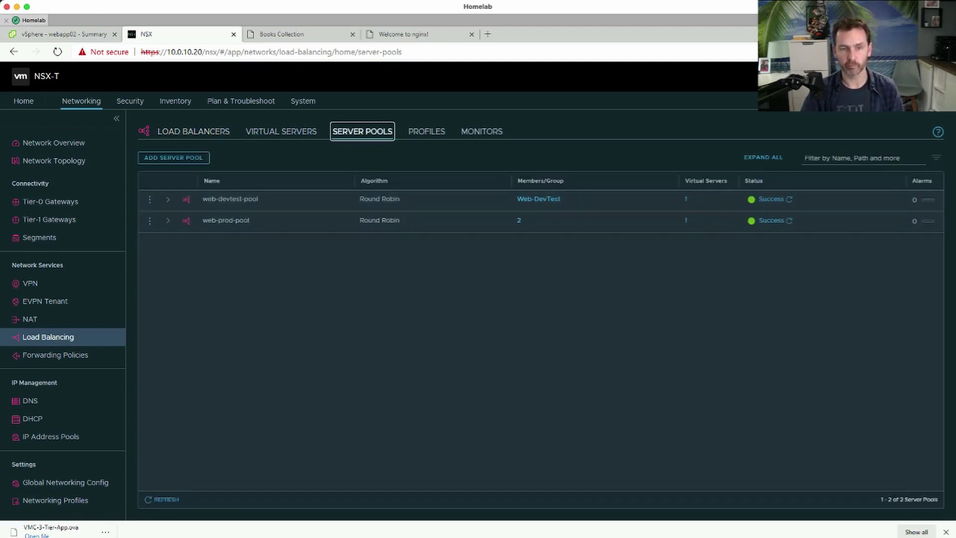
pyautogui.click(149, 200)
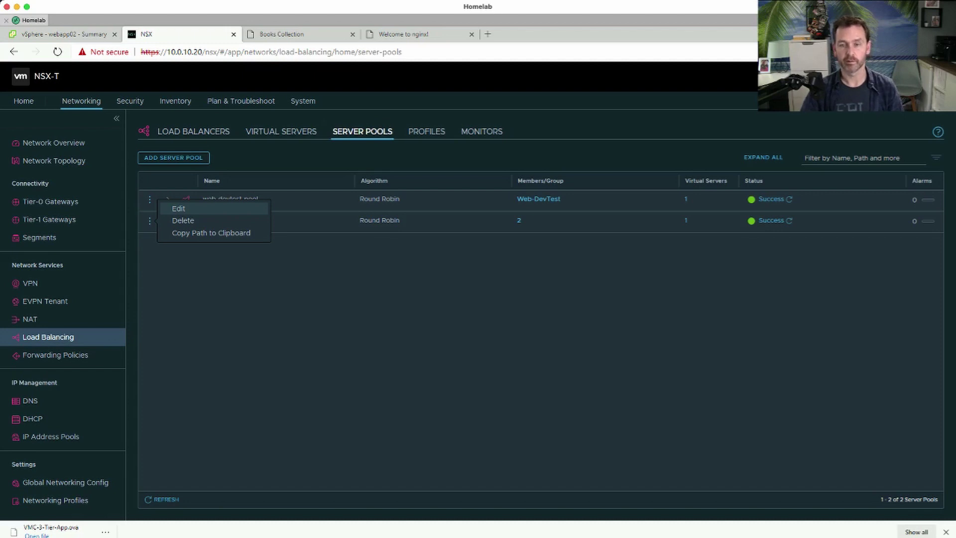
pyautogui.click(179, 209)
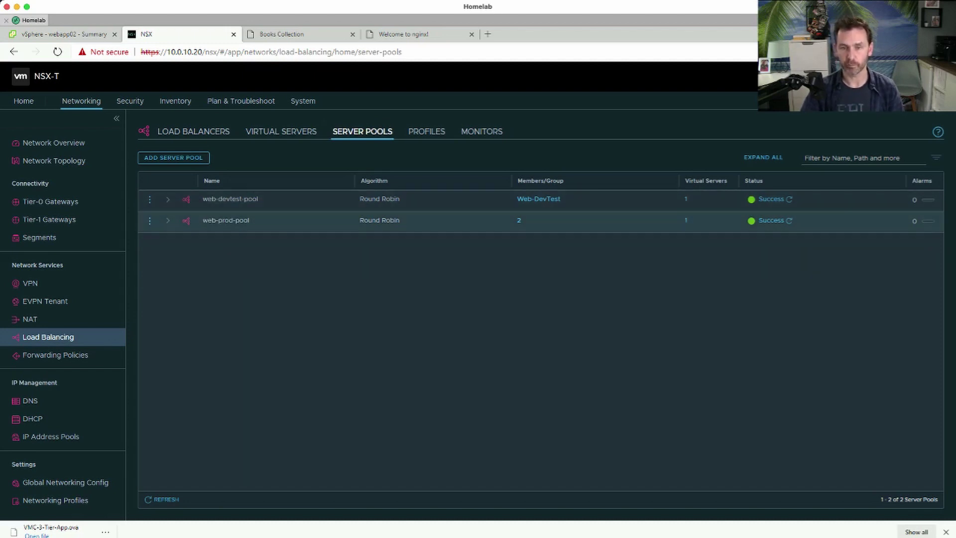
pyautogui.click(519, 220)
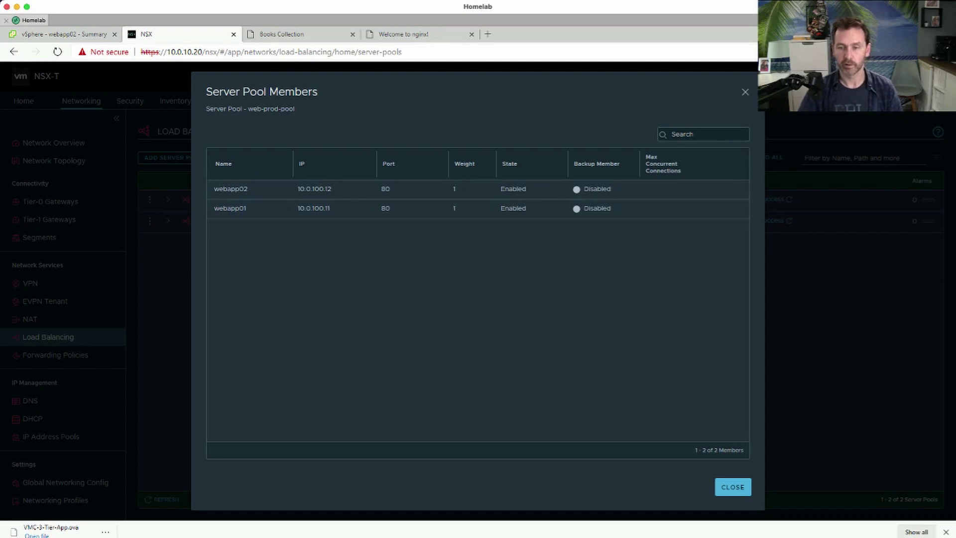
pyautogui.click(733, 486)
pyautogui.click(281, 131)
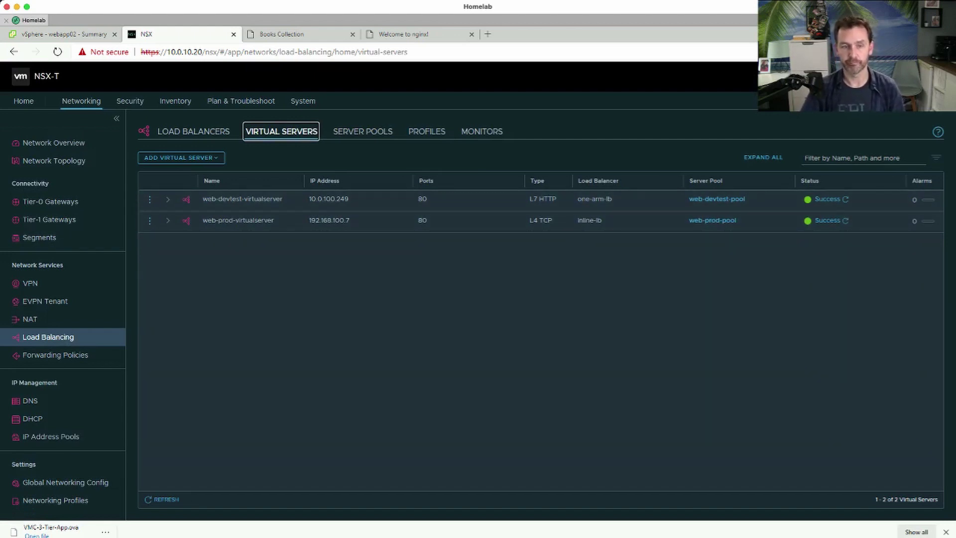
# Step: Edit web-prod-virtualserver, select its IP value, expand Additional Properties, then head to Load Balancers
pyautogui.click(149, 221)
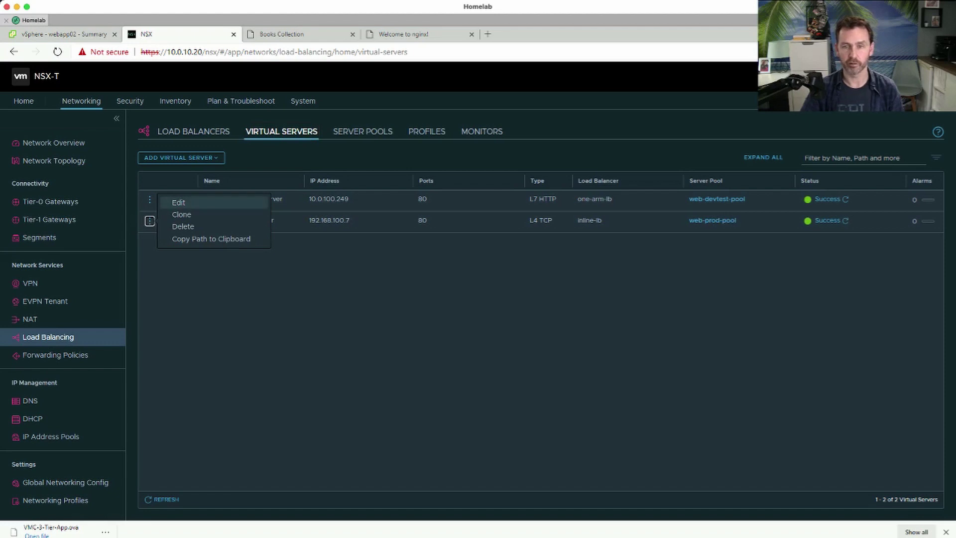
pyautogui.click(178, 202)
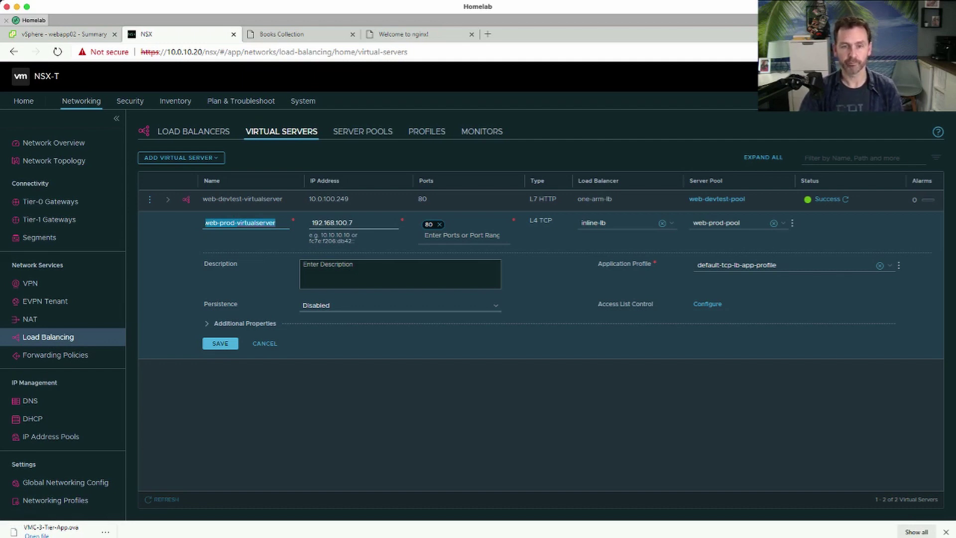
pyautogui.click(353, 222)
pyautogui.hotkey('ctrl', 'a')
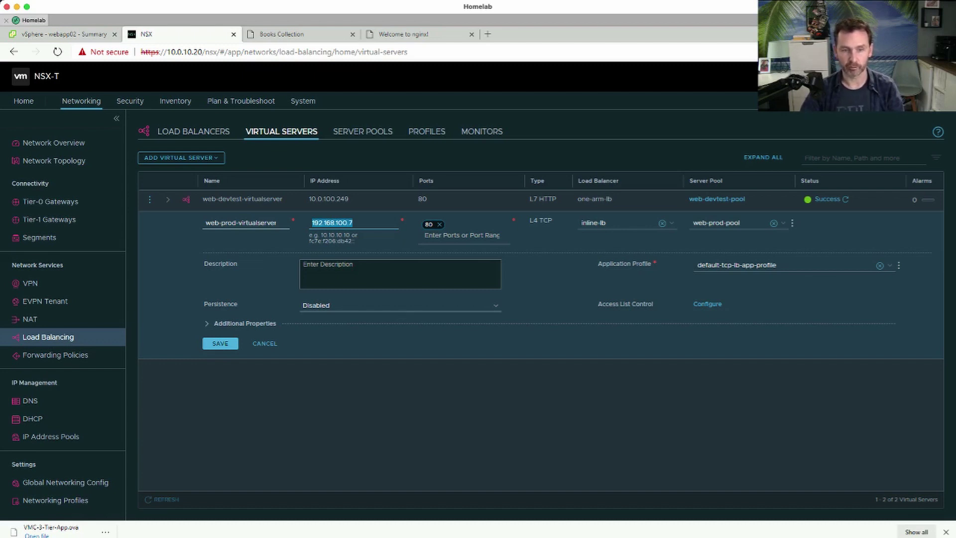
pyautogui.click(207, 324)
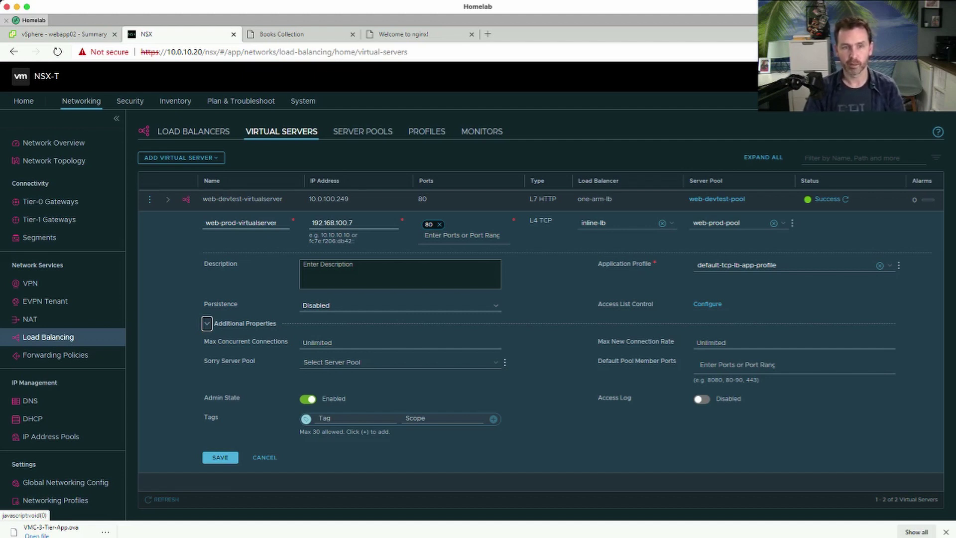
pyautogui.click(193, 131)
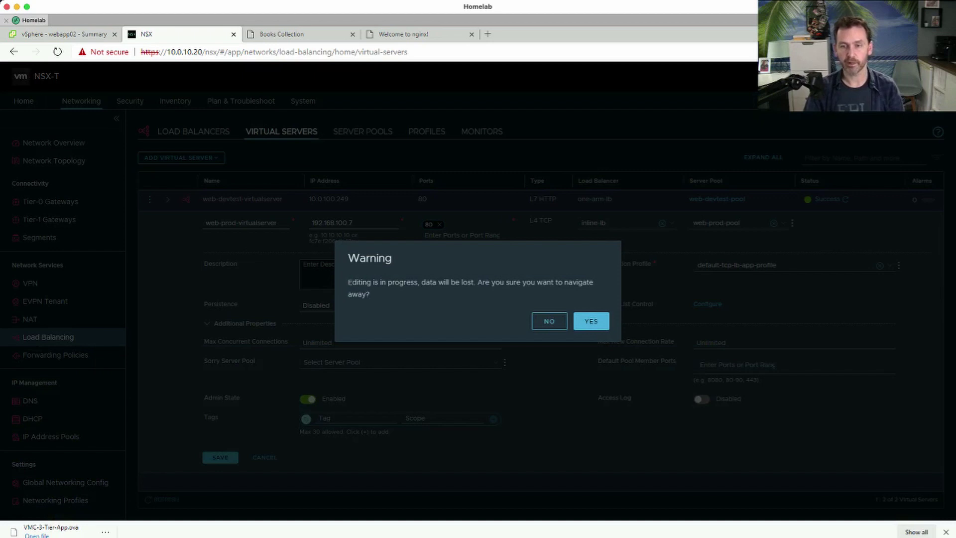
# Step: Discard web-prod-virtualserver's unsaved edits and open inline-lb for editing
pyautogui.click(591, 321)
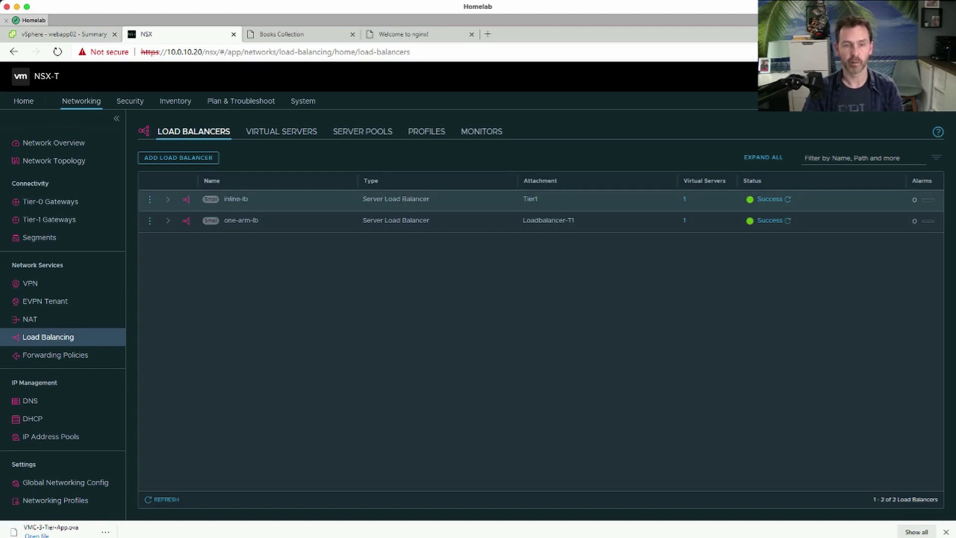
pyautogui.click(149, 199)
pyautogui.click(172, 188)
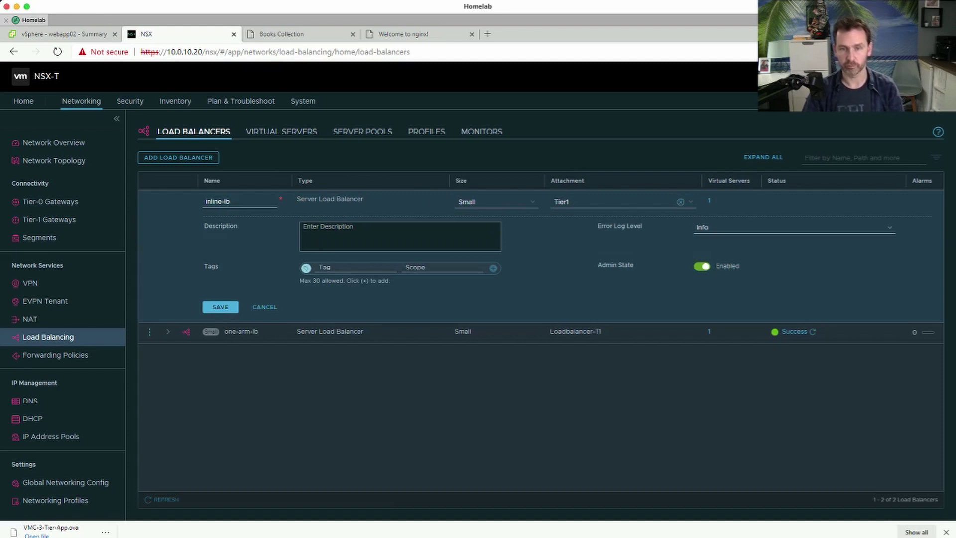
# Step: Review inline-lb's size options, keep it on Tier1, cancel, and return to Virtual Servers
pyautogui.click(495, 201)
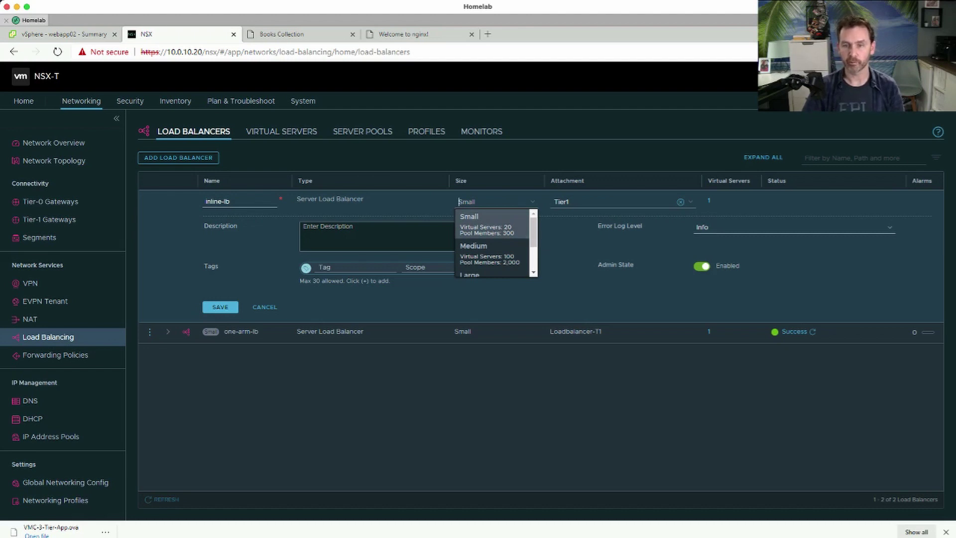
pyautogui.click(598, 202)
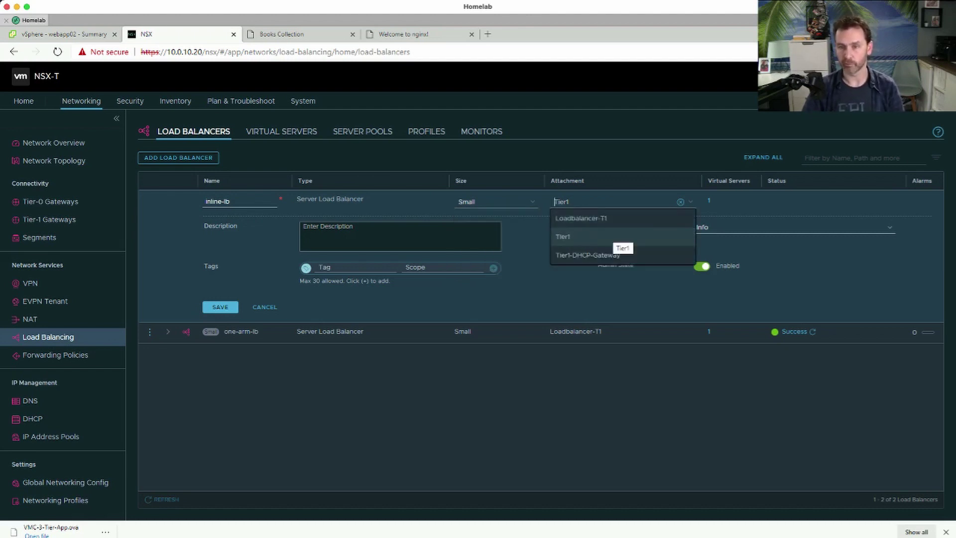
pyautogui.click(610, 237)
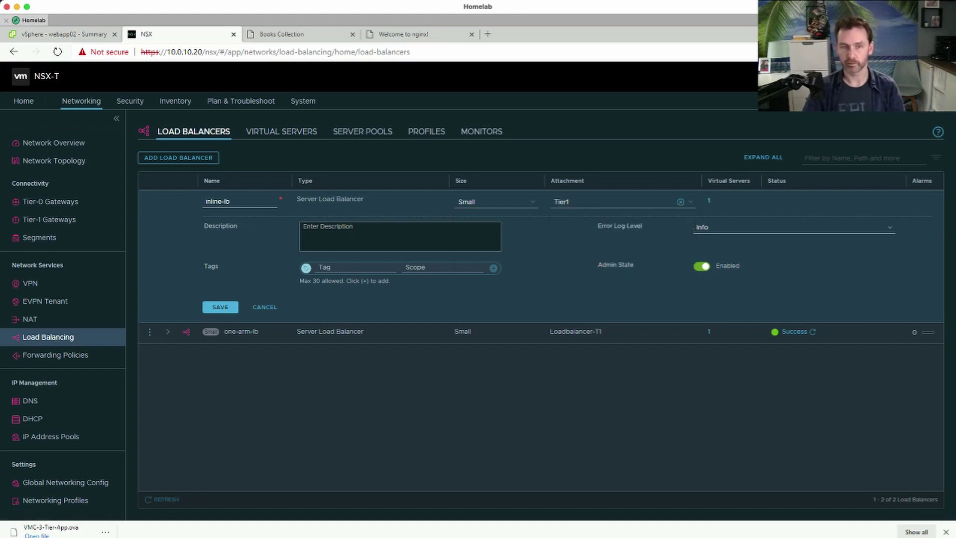
pyautogui.click(264, 307)
pyautogui.click(282, 131)
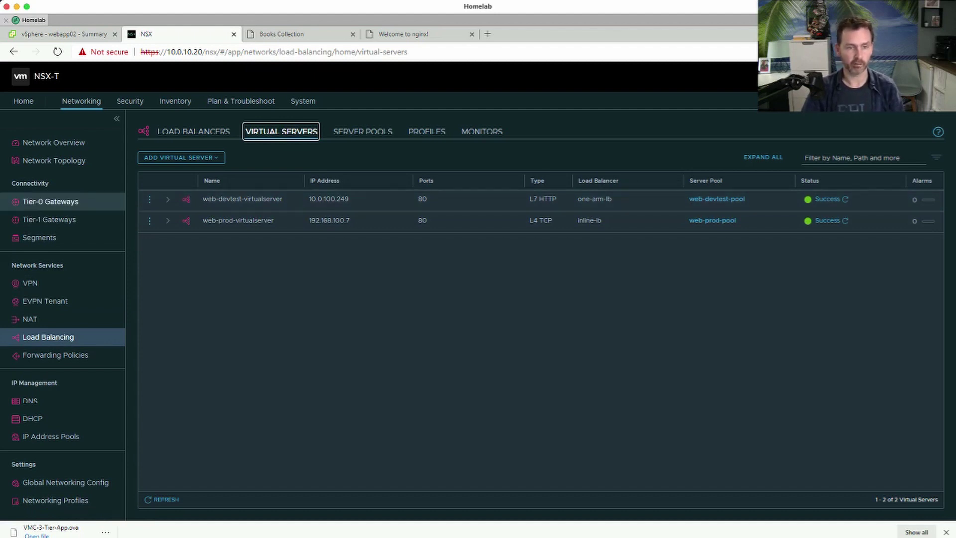
# Step: Show the Tier-1 Gateways list and open the Loadbalancer-T1 row's actions menu
pyautogui.click(49, 219)
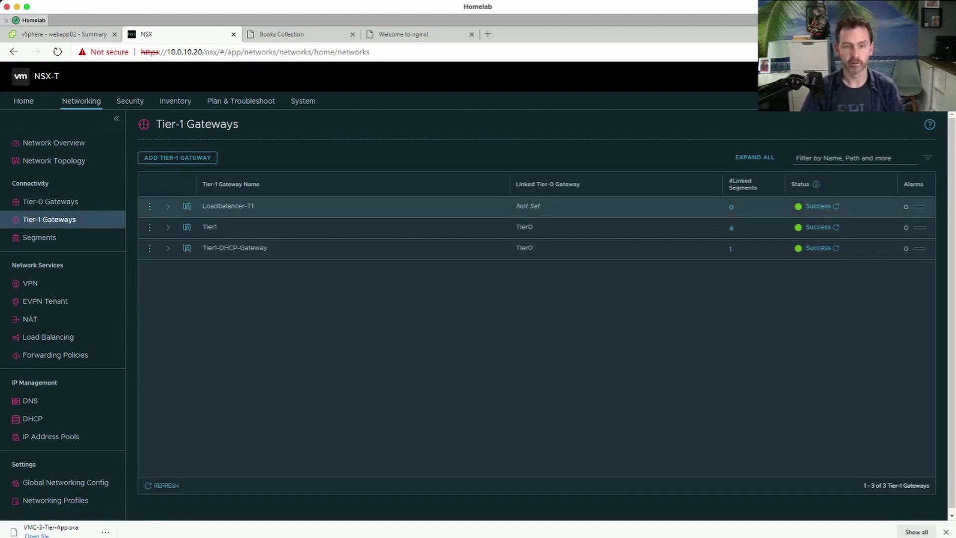
pyautogui.click(149, 207)
# Step: Edit Loadbalancer-T1 and review its service interface web-si at 10.0.100.250/24
pyautogui.click(179, 177)
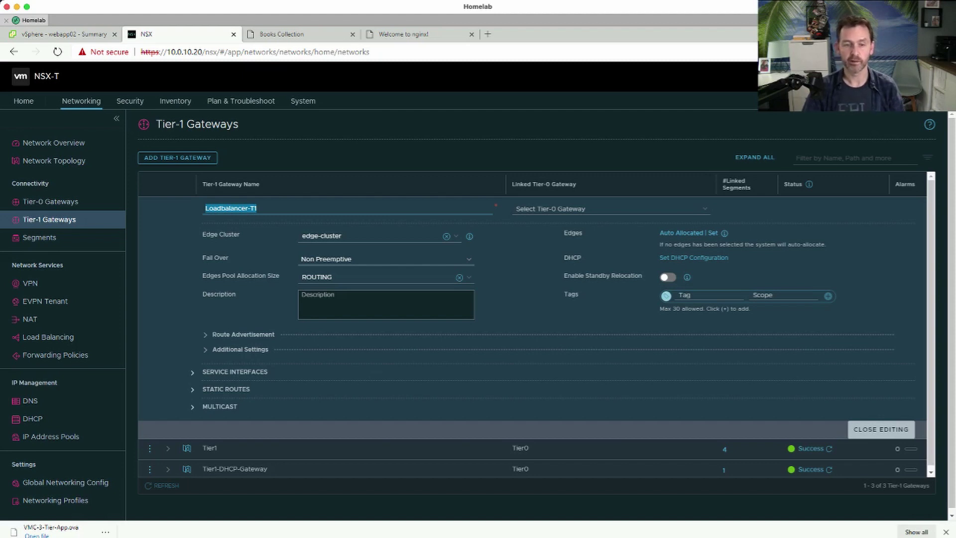
pyautogui.click(192, 372)
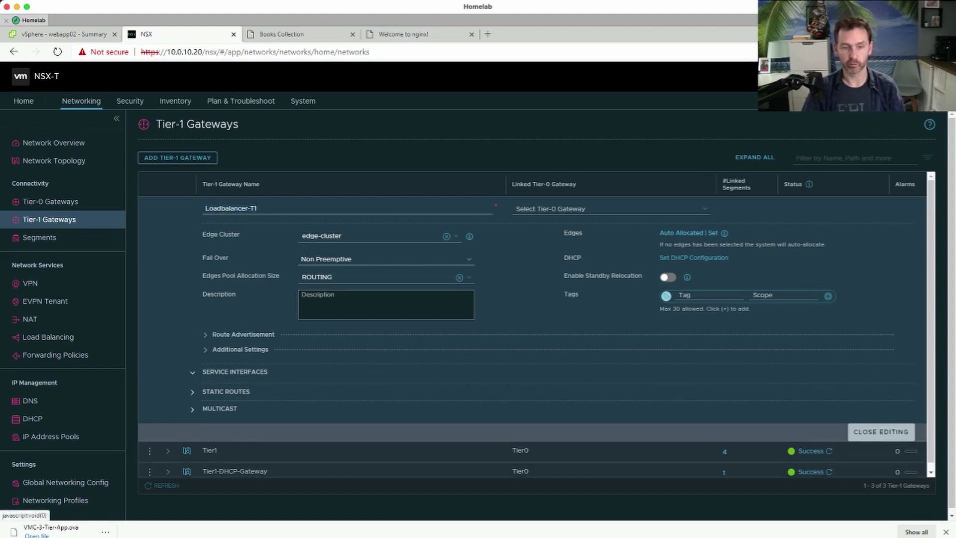
pyautogui.click(299, 385)
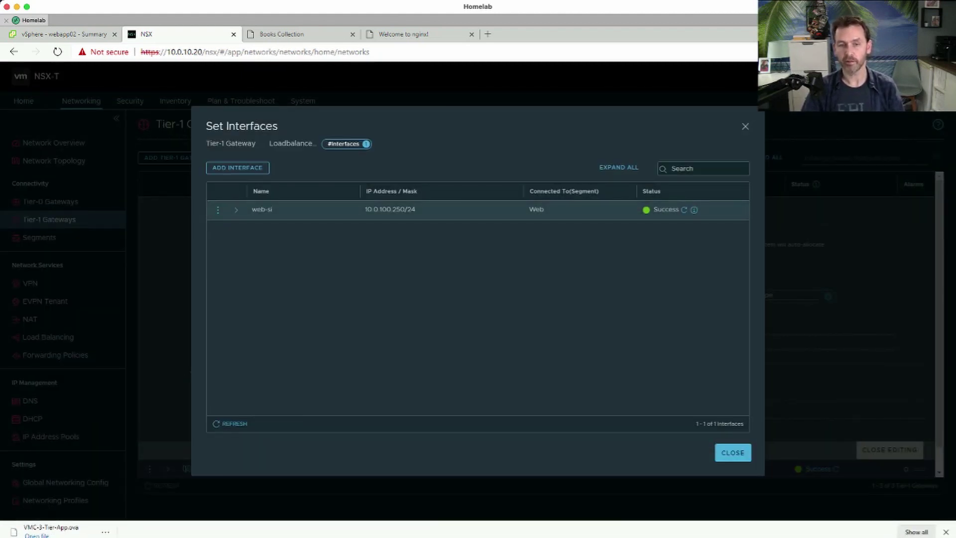
pyautogui.moveTo(374, 209); pyautogui.dragTo(415, 209)
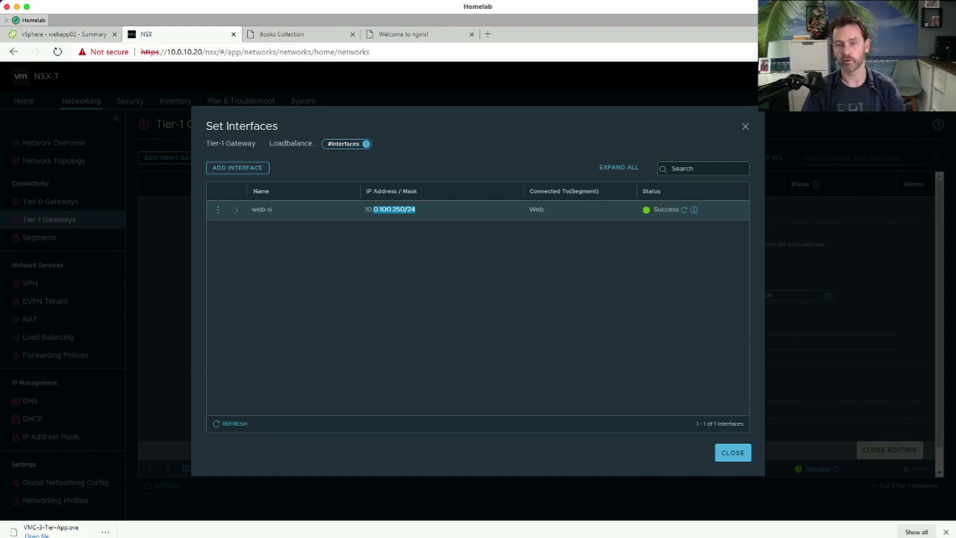
pyautogui.press('Escape')
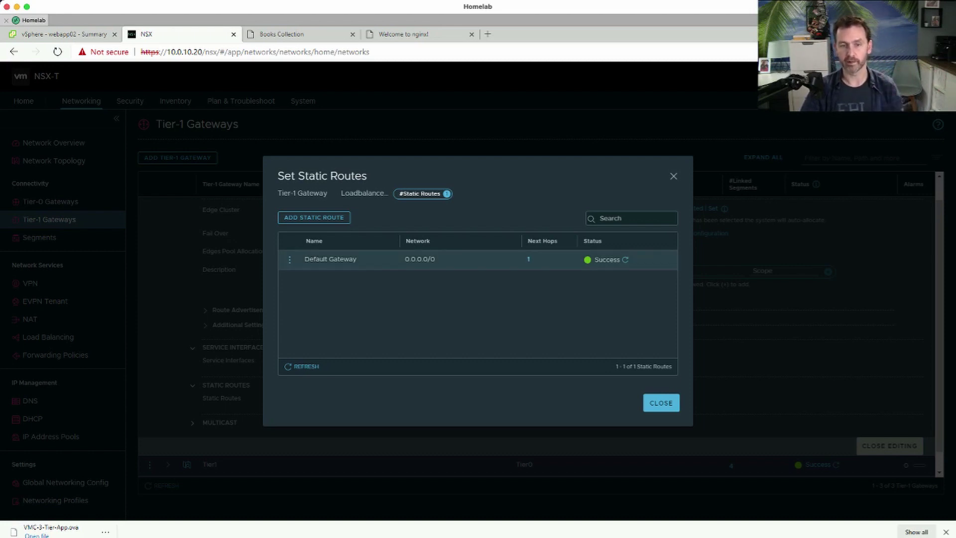
# Step: Confirm the default route's next hop is 10.0.100.1, close both route lists, and head to Load Balancing
pyautogui.click(528, 259)
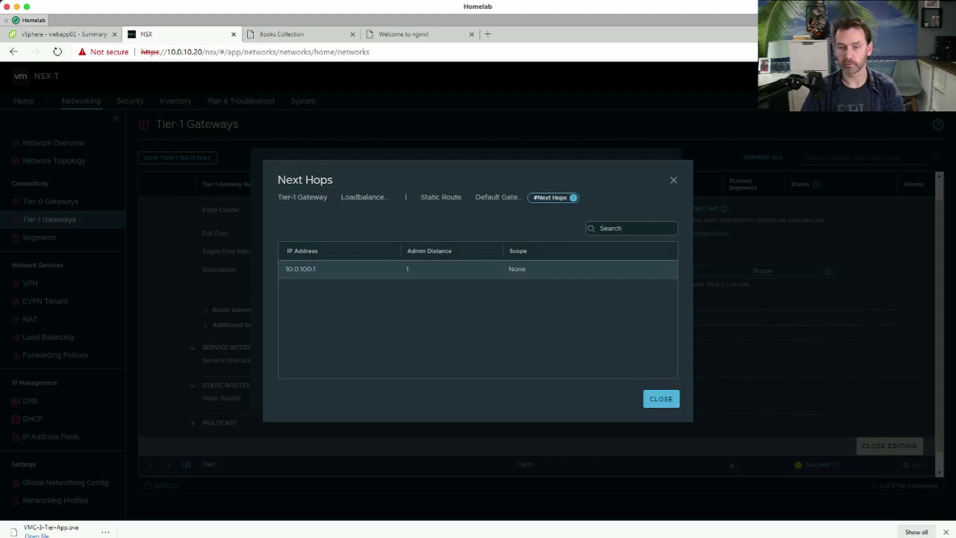
pyautogui.click(660, 398)
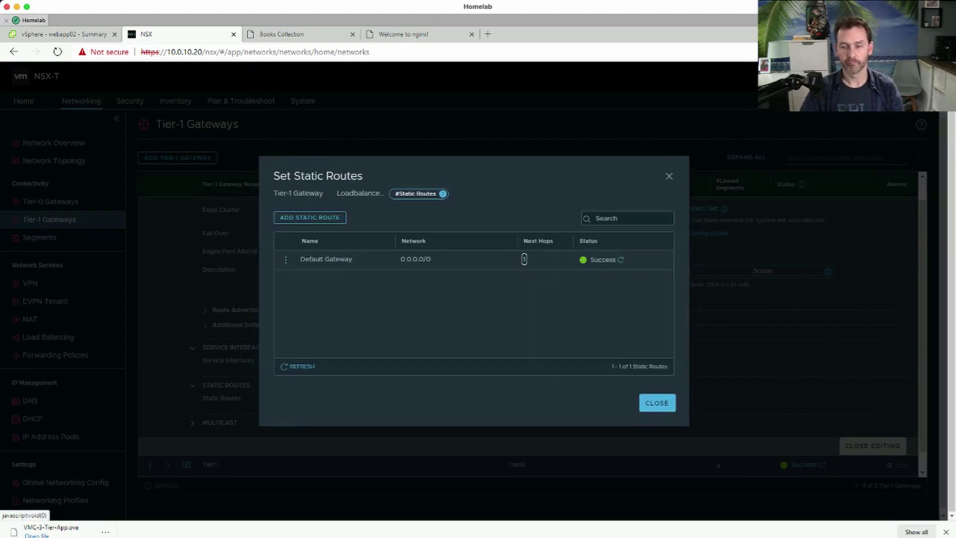
pyautogui.click(657, 402)
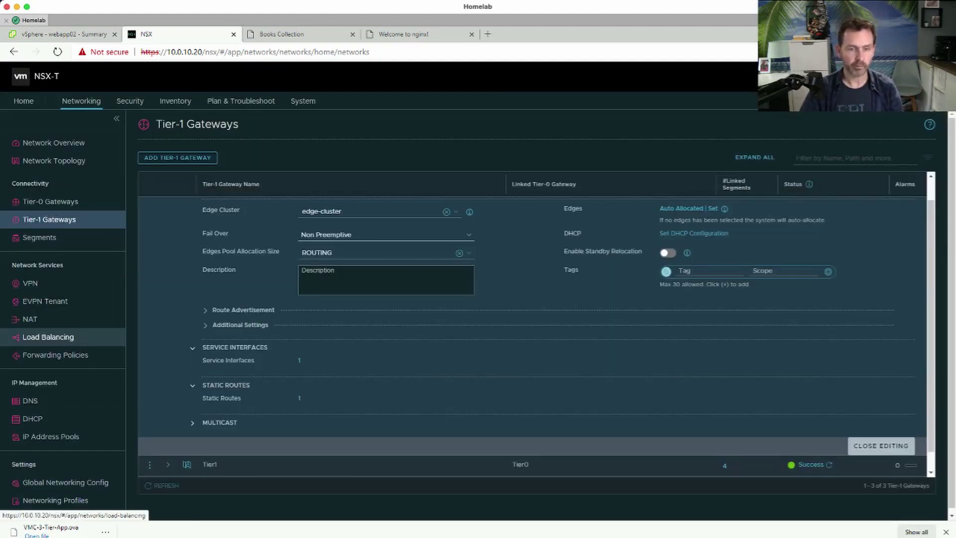
pyautogui.click(48, 337)
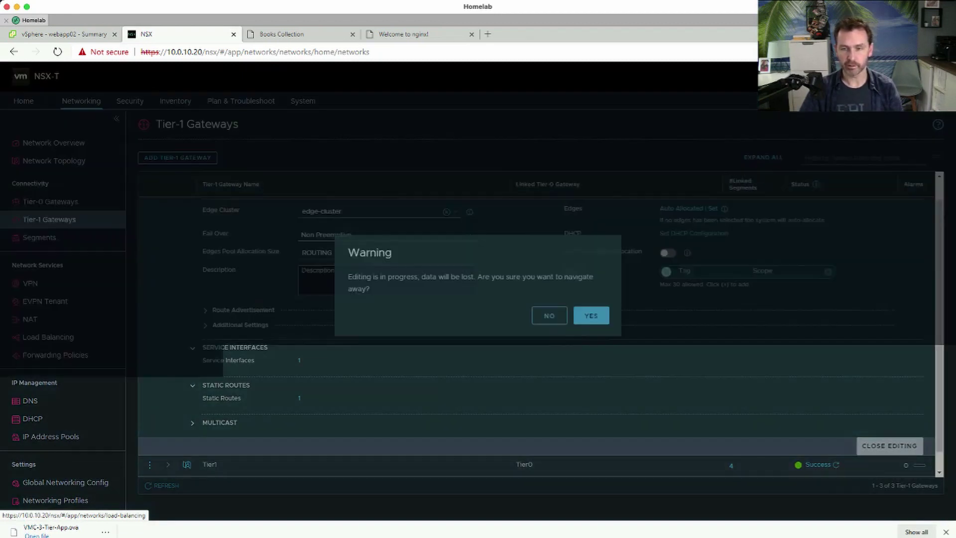
# Step: Discard the gateway edits, start editing one-arm-lb, then abandon that edit to reach the Virtual Servers list
pyautogui.press('Return')
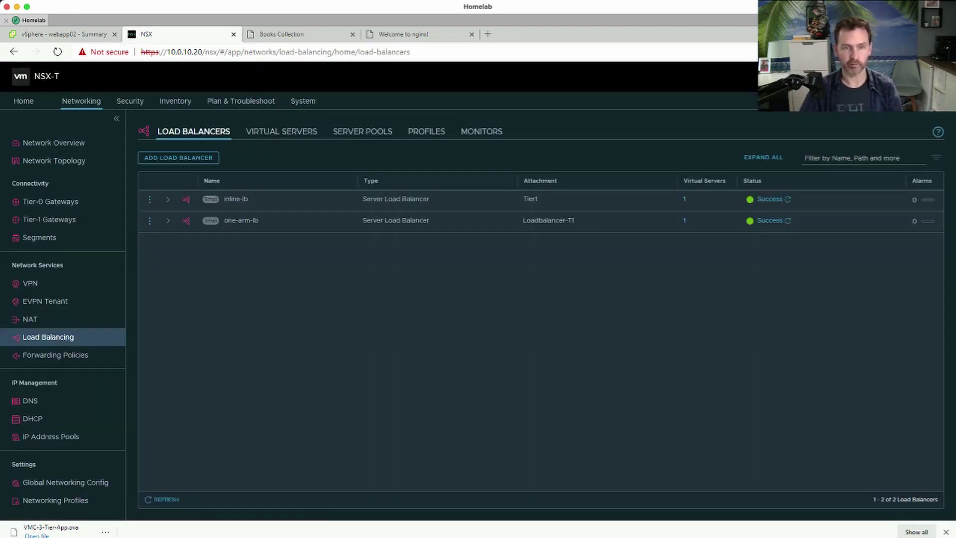
pyautogui.click(150, 220)
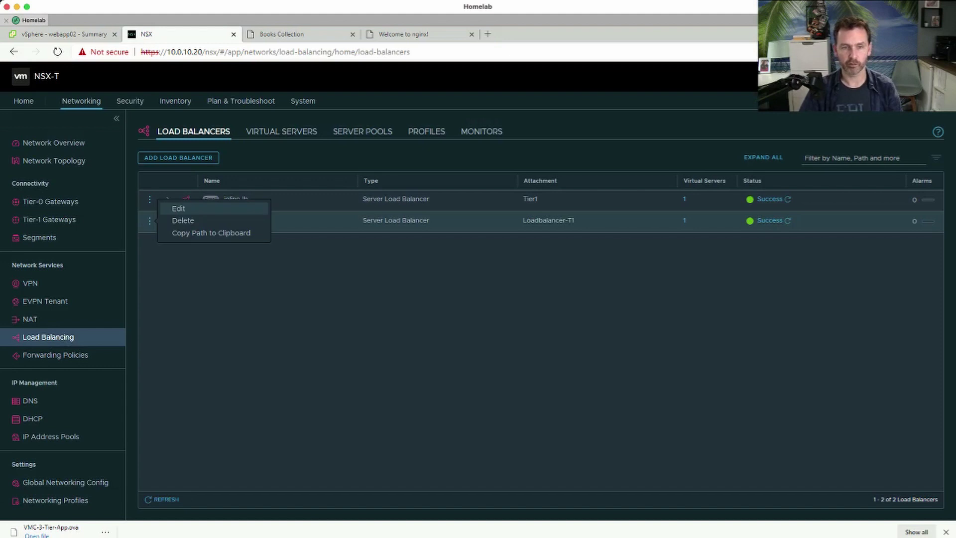
pyautogui.click(179, 208)
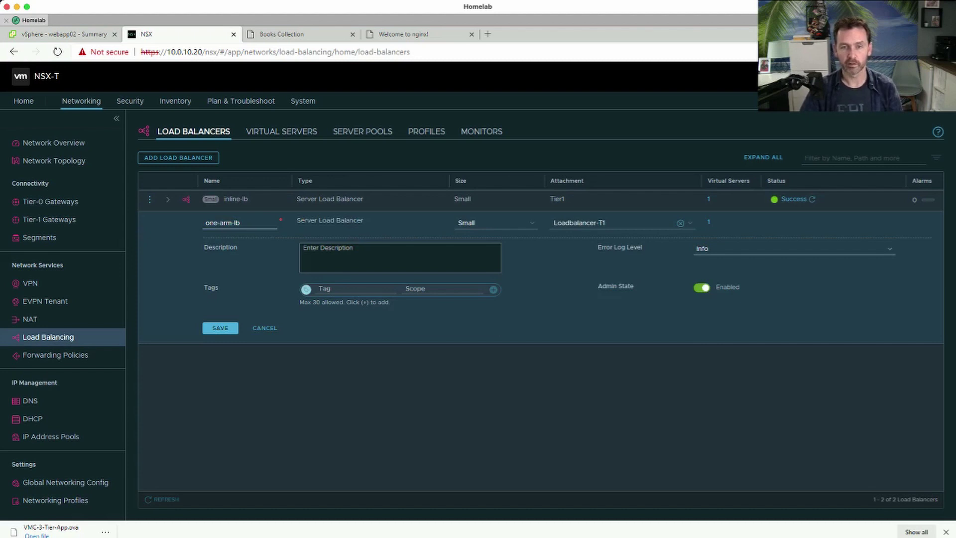
pyautogui.click(282, 131)
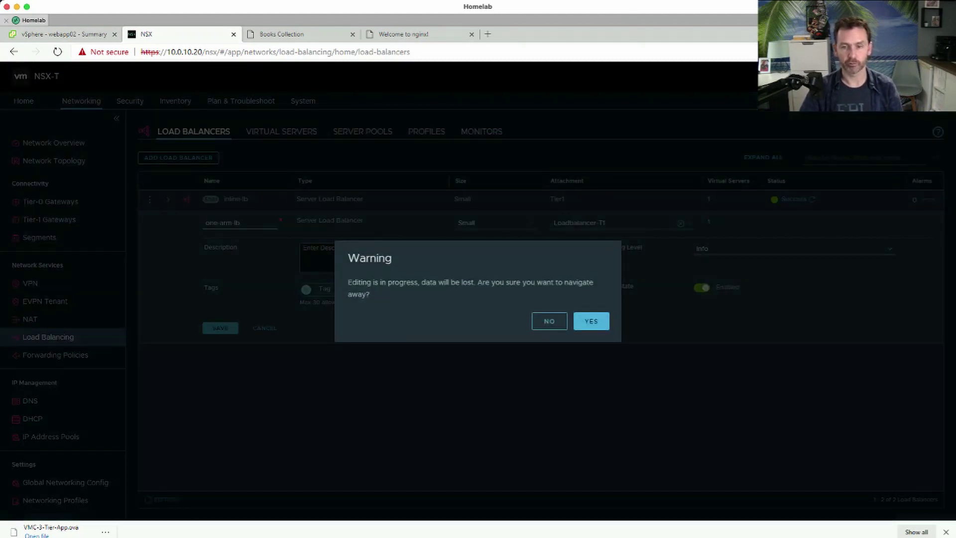
pyautogui.press('Return')
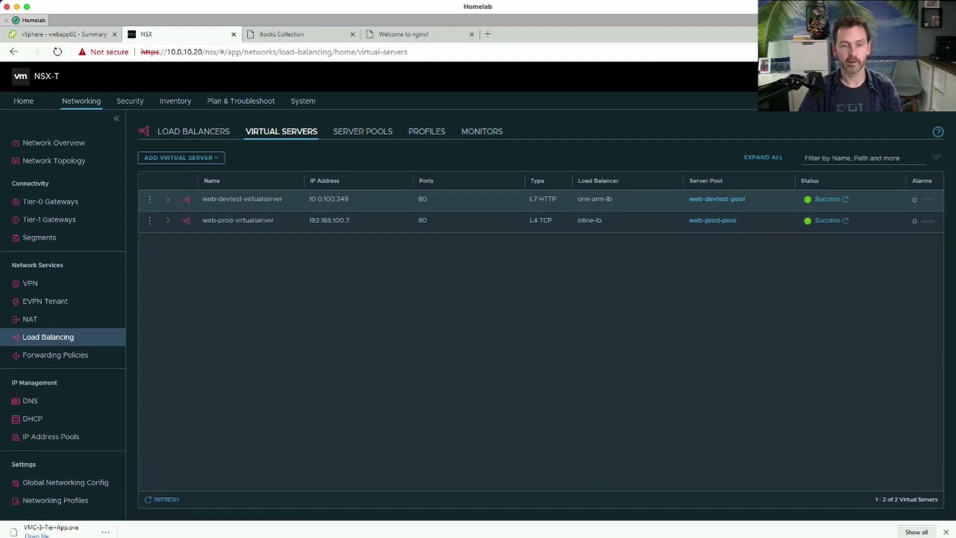
# Step: Re-save web-devtest-virtualserver unchanged with IP 10.0.100.249, port 80 and load balancer one-arm-lb
pyautogui.click(150, 199)
pyautogui.click(179, 181)
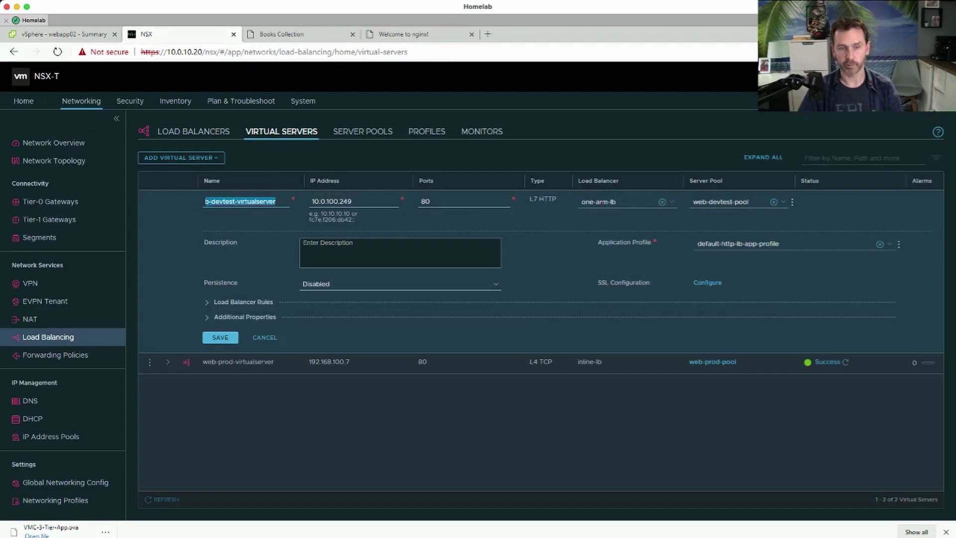
pyautogui.press('Tab')
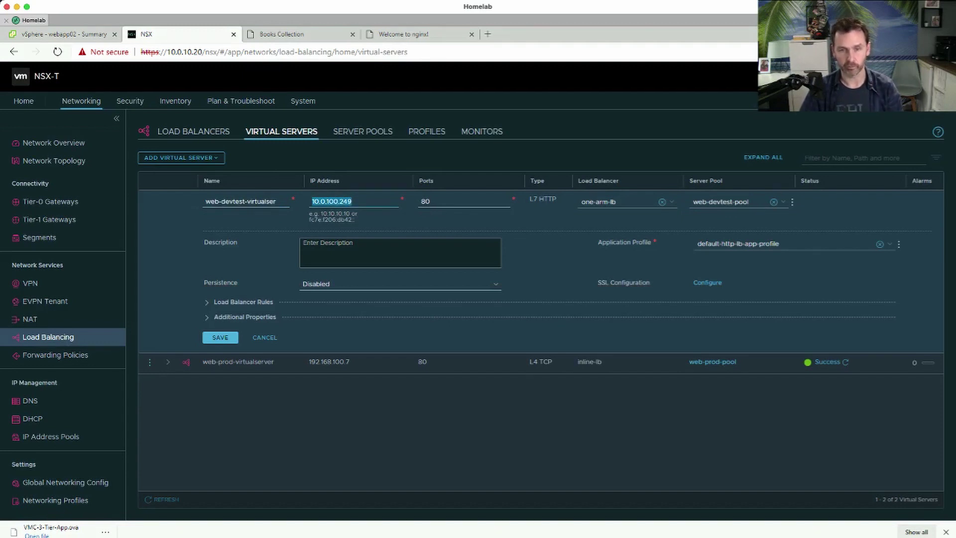
pyautogui.click(352, 202)
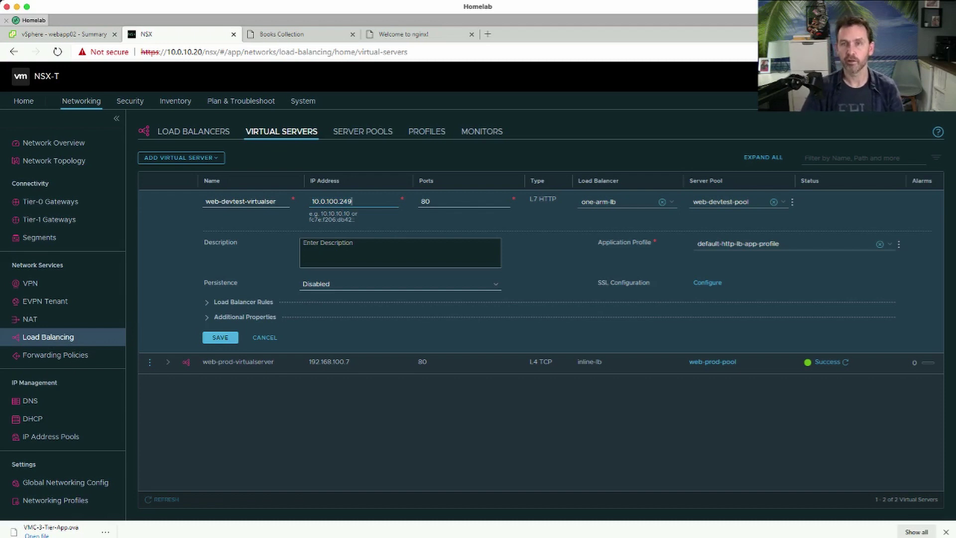
pyautogui.click(429, 202)
pyautogui.hotkey('ctrl', 'a')
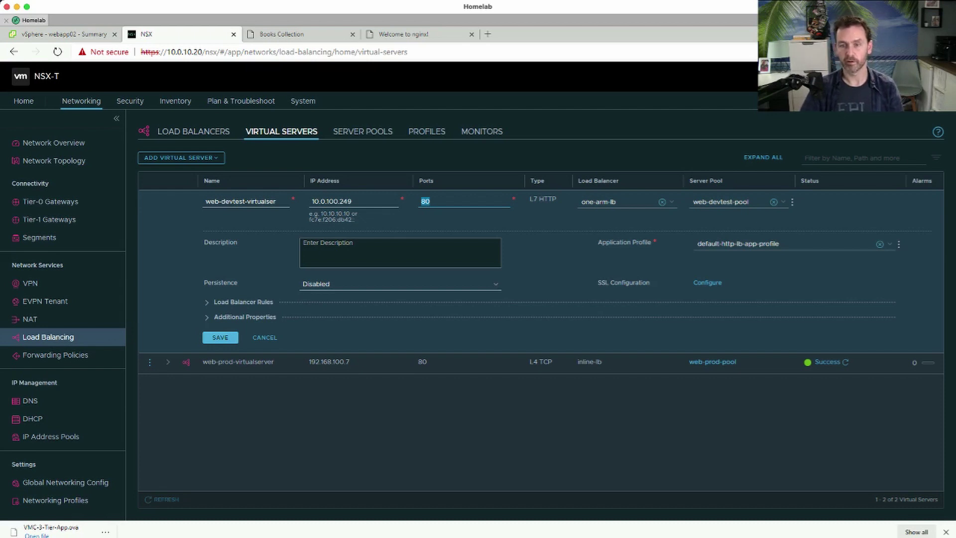
pyautogui.click(618, 202)
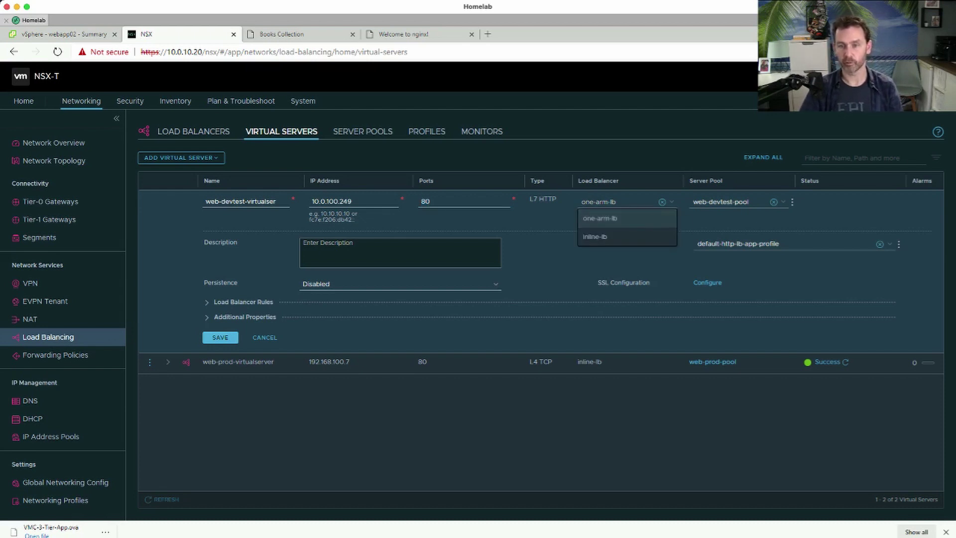
pyautogui.click(600, 218)
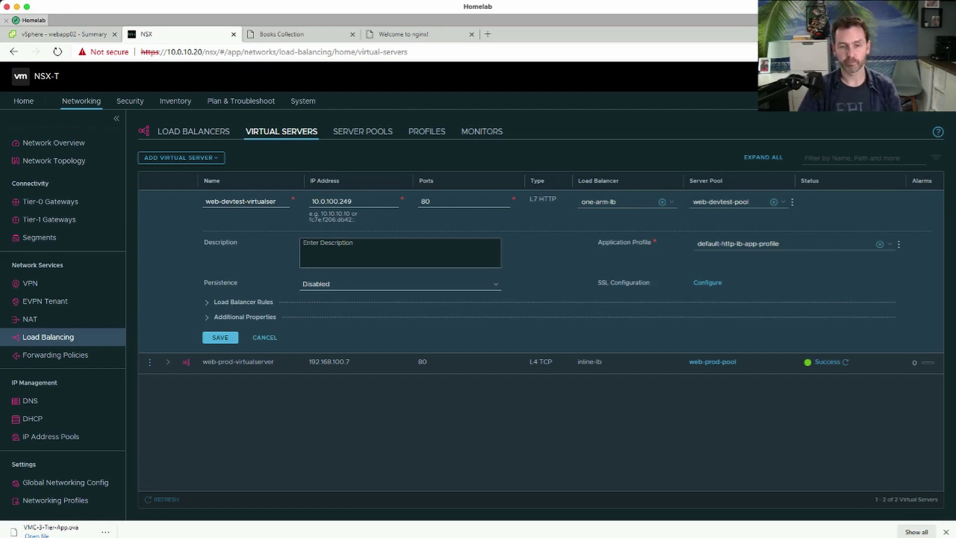
pyautogui.press('Return')
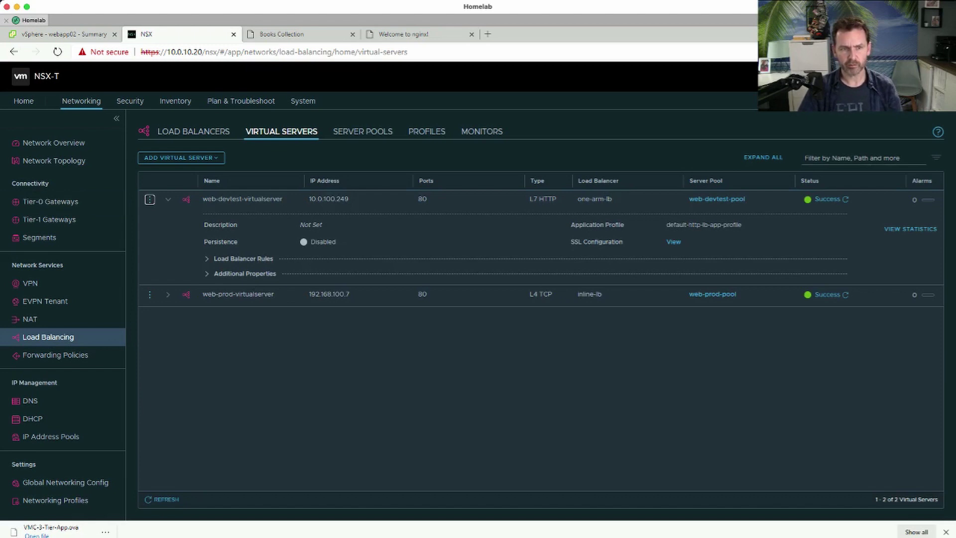
# Step: Open the Tier1 gateway for editing and expand its Route Advertisement settings
pyautogui.click(48, 219)
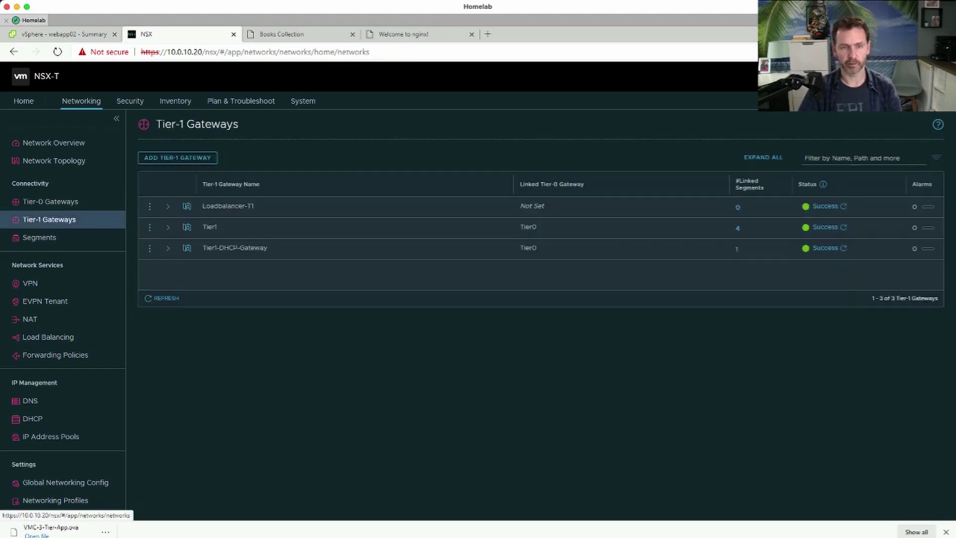
pyautogui.click(150, 227)
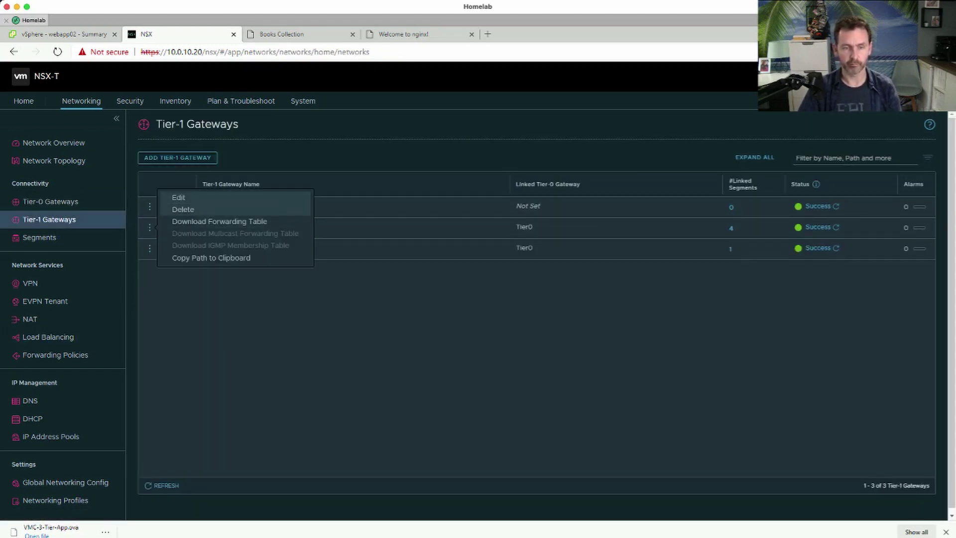
pyautogui.click(179, 197)
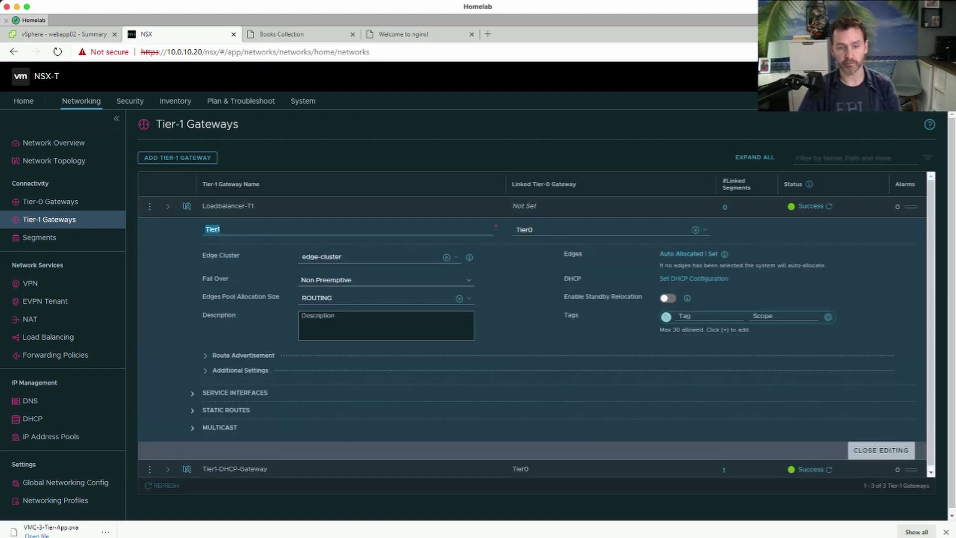
pyautogui.click(206, 355)
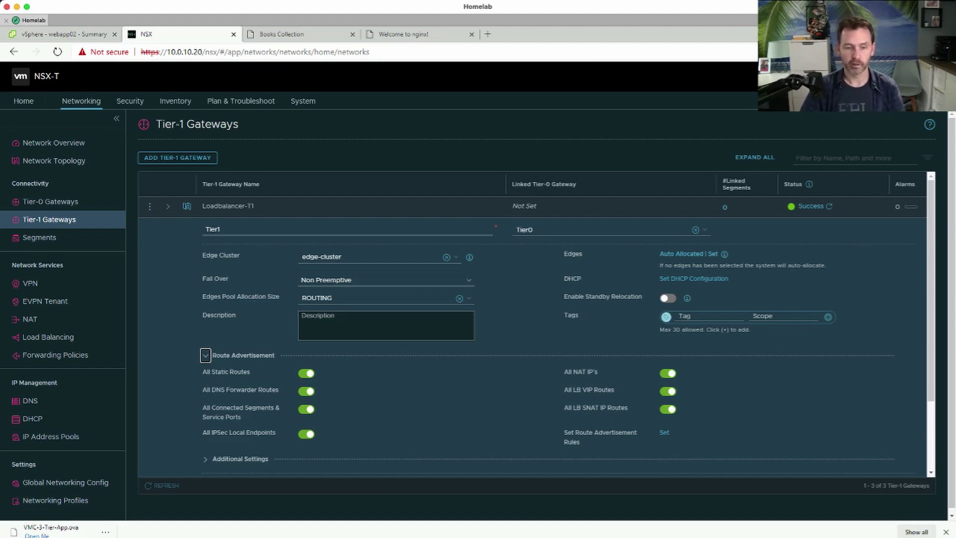
pyautogui.hotkey('alt', 'Tab')
pyautogui.click(612, 330)
pyautogui.write('ssh vyos')
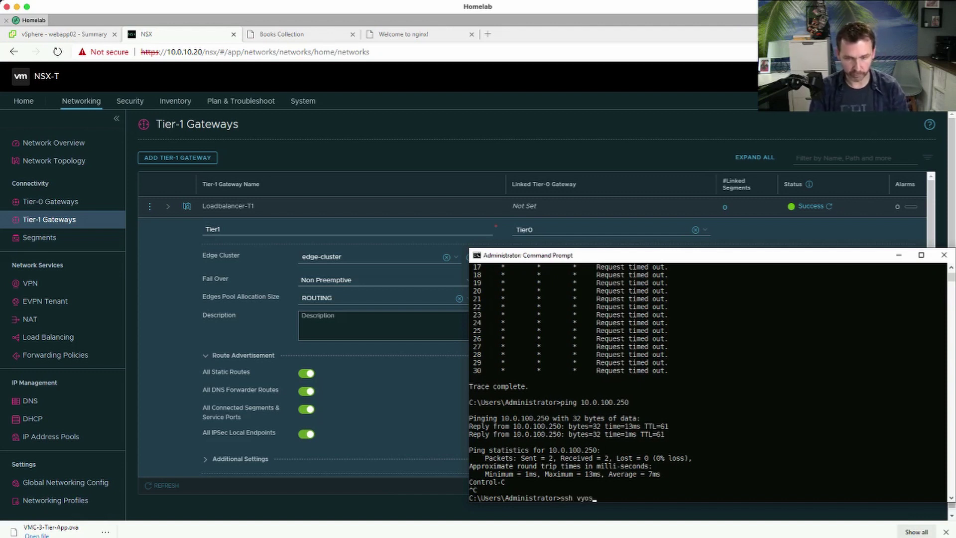
pyautogui.write('@1')
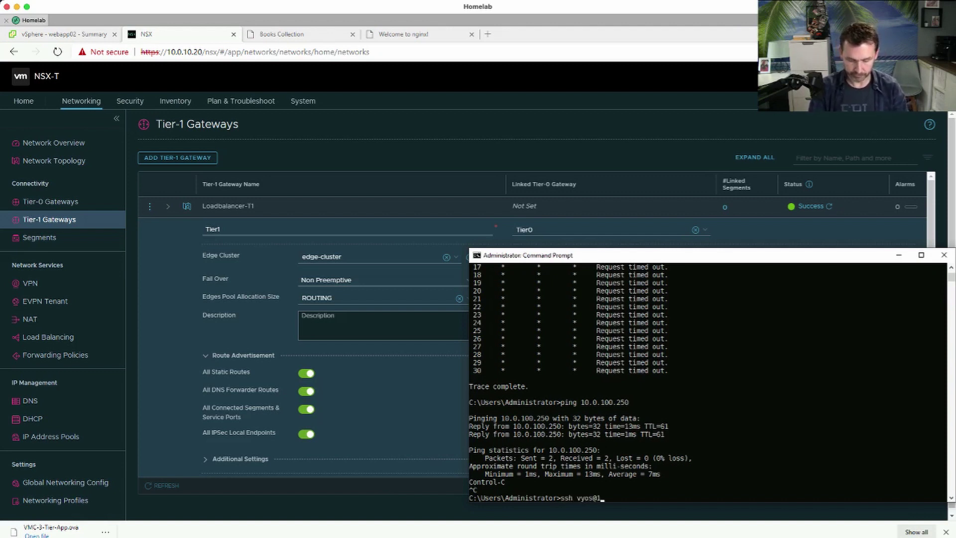
pyautogui.write('92.16')
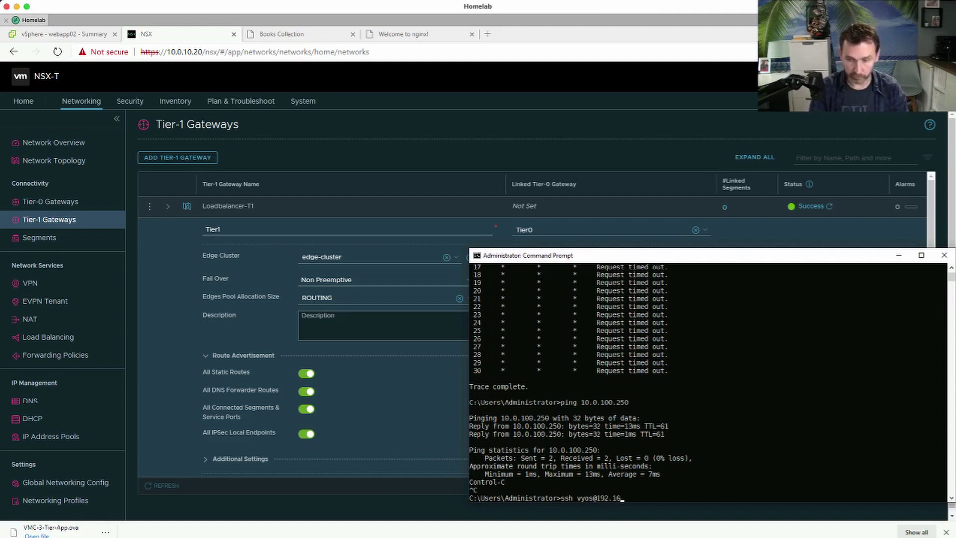
pyautogui.write('8.2.2145')
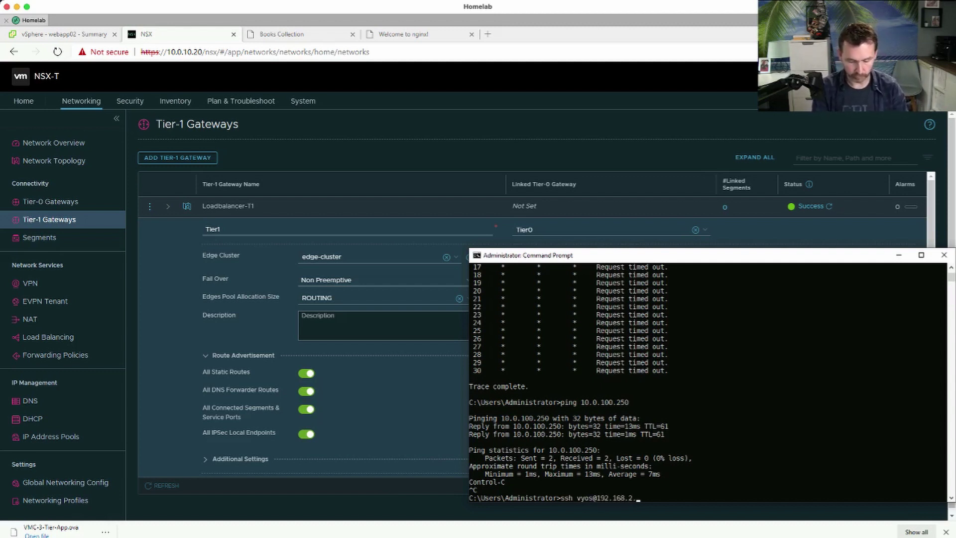
# Step: Correct the router address to 192.168.2.145, connect over ssh and log in with the router password
pyautogui.press('Return')
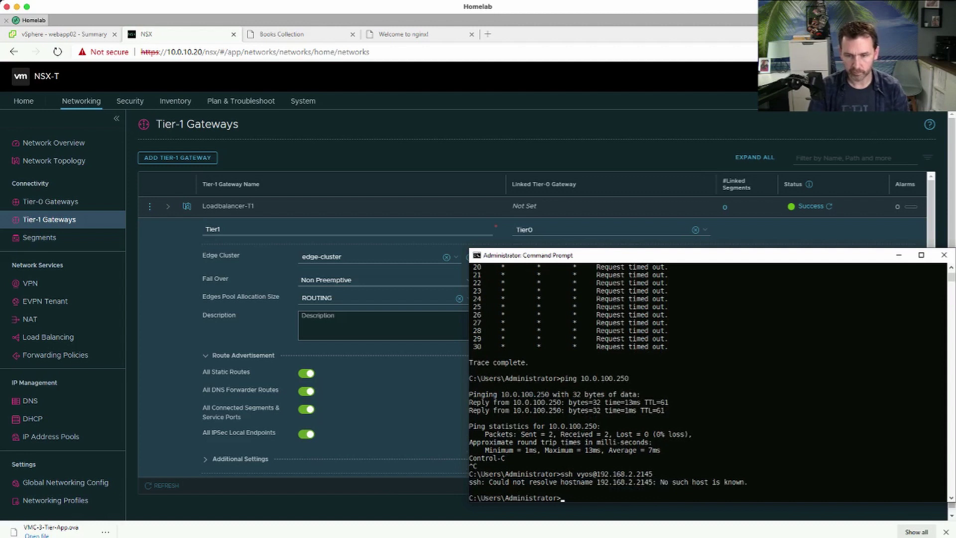
pyautogui.press('Up')
pyautogui.press('Left')
pyautogui.press('Left')
pyautogui.press('Left')
pyautogui.press('BackSpace')
pyautogui.press('Return')
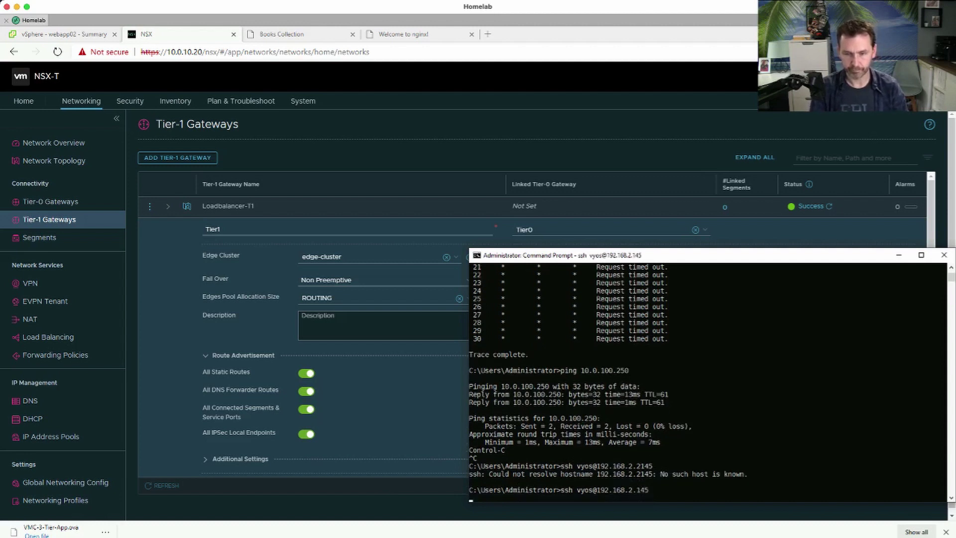
pyautogui.press('Return')
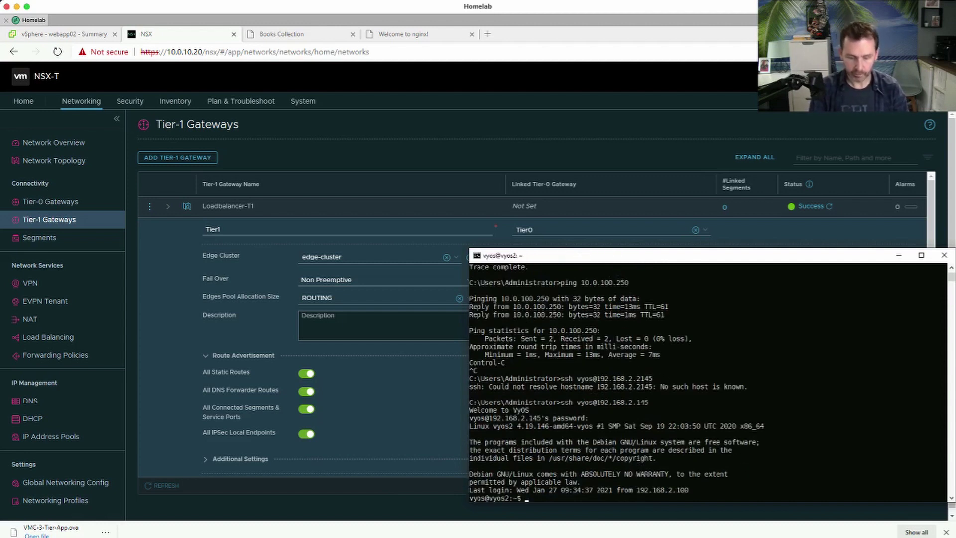
# Step: Run 'show ip route', confirm the 192.168.100.7/32 route is listed, then exit the router
pyautogui.write('show ip route')
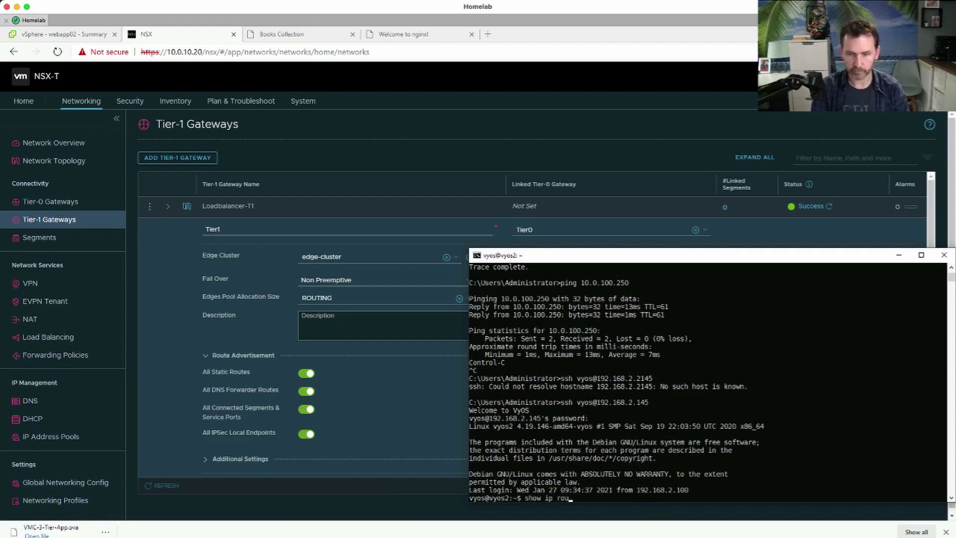
pyautogui.press('Return')
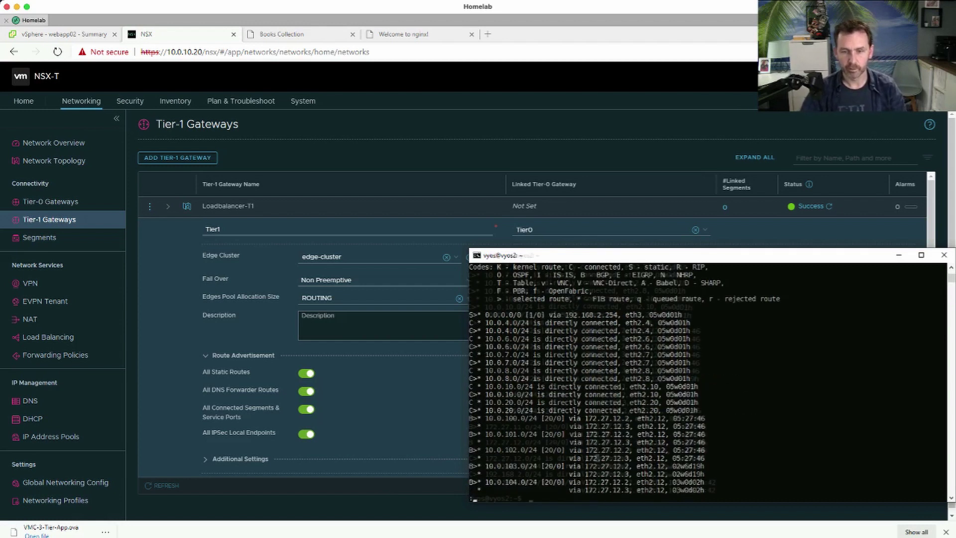
pyautogui.press('space')
pyautogui.moveTo(481, 481); pyautogui.dragTo(548, 482)
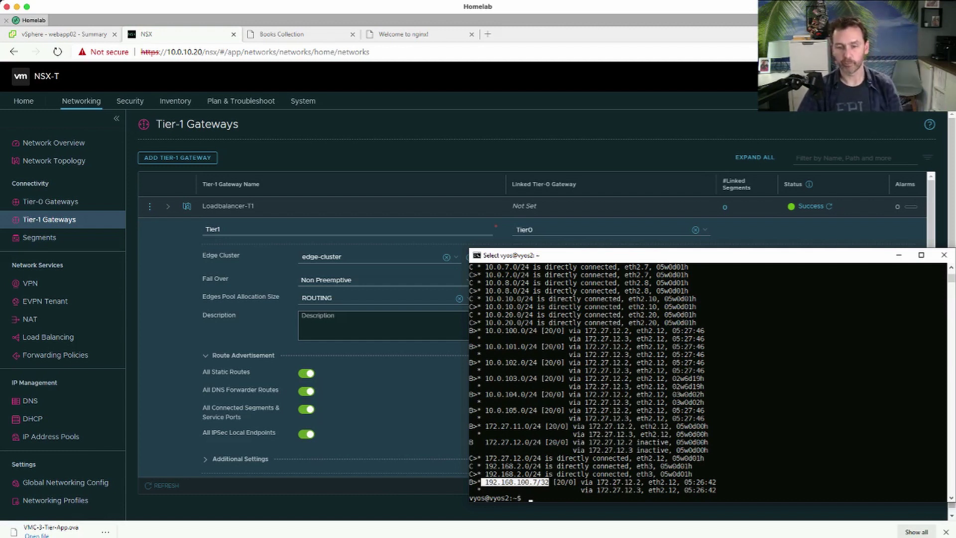
pyautogui.click(614, 482)
pyautogui.click(576, 482)
pyautogui.write('exit')
pyautogui.press('Return')
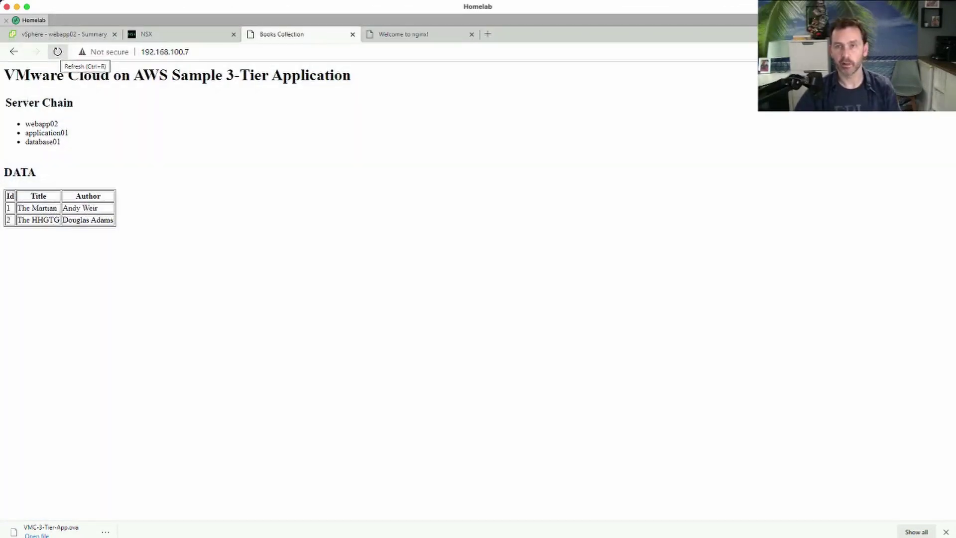